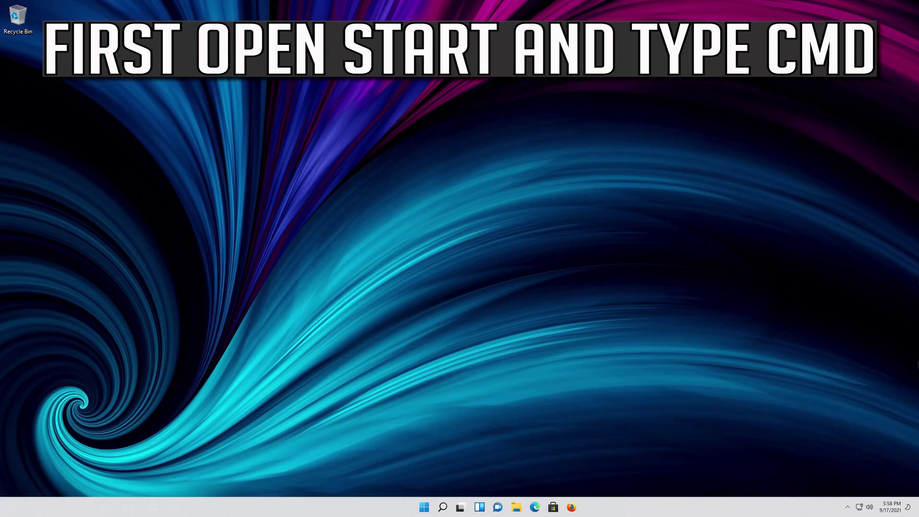
Step: Search 'cmd' from the Start menu and launch Command Prompt
key("super")
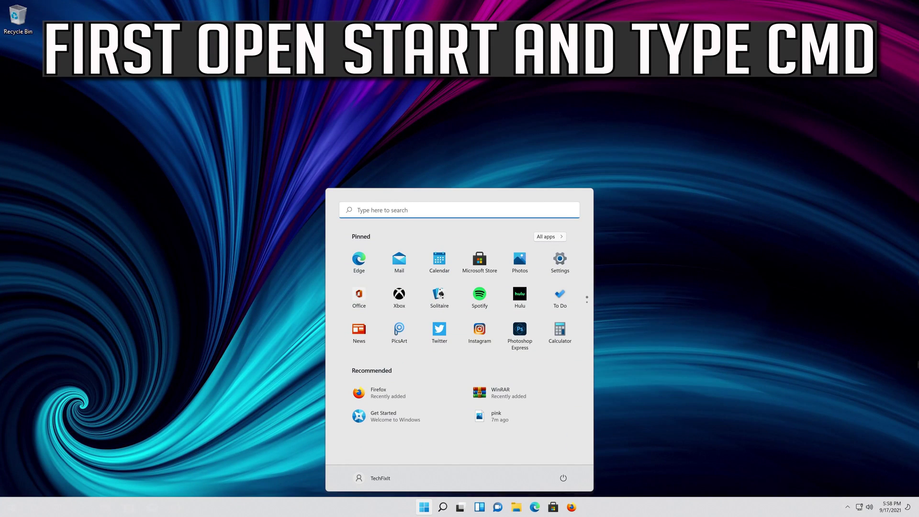
type("cmd")
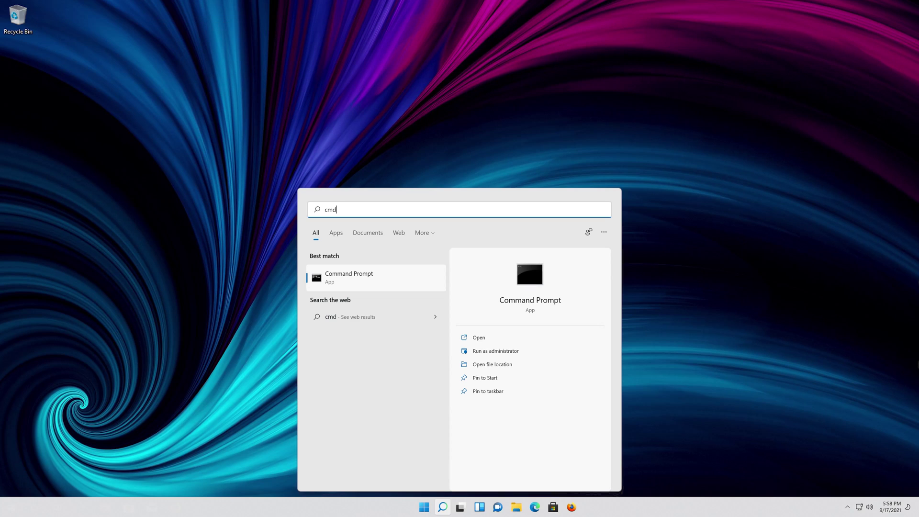
key("Return")
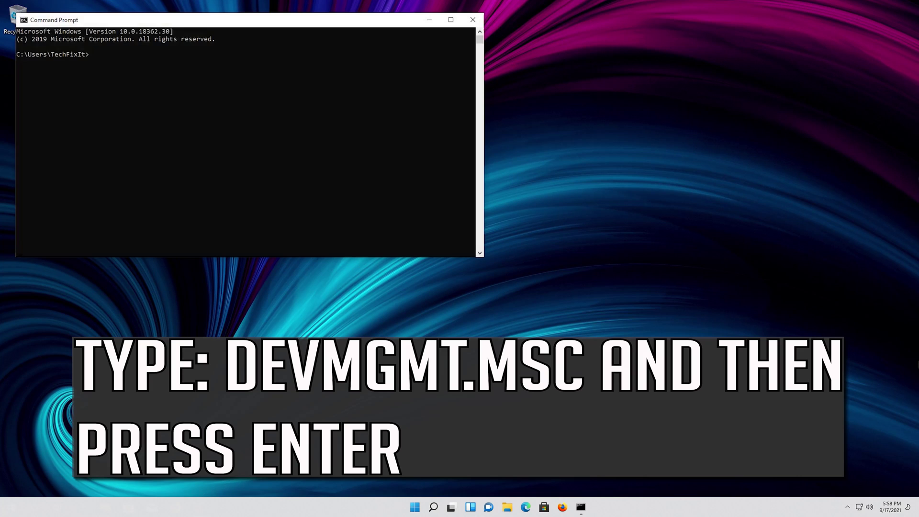
Step: Run devmgmt.msc at the Command Prompt to bring up Device Manager
type("devmgmt.msc")
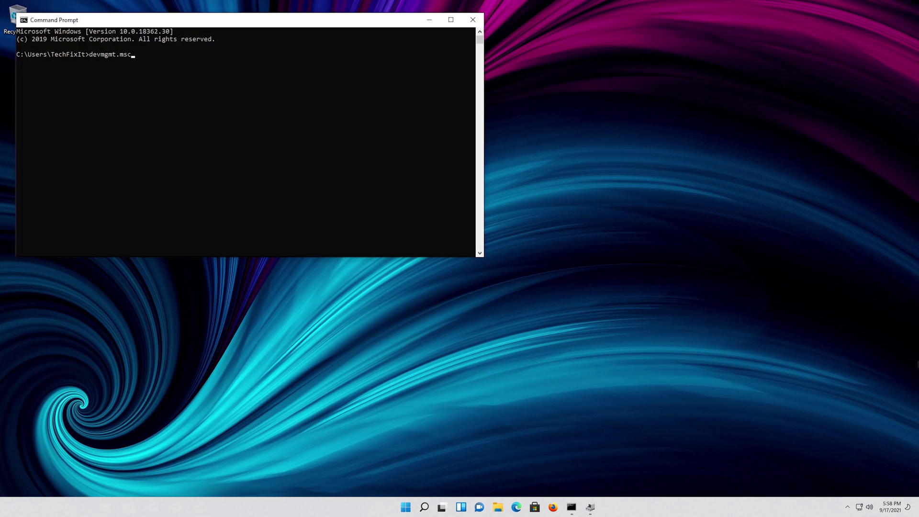
key("Return")
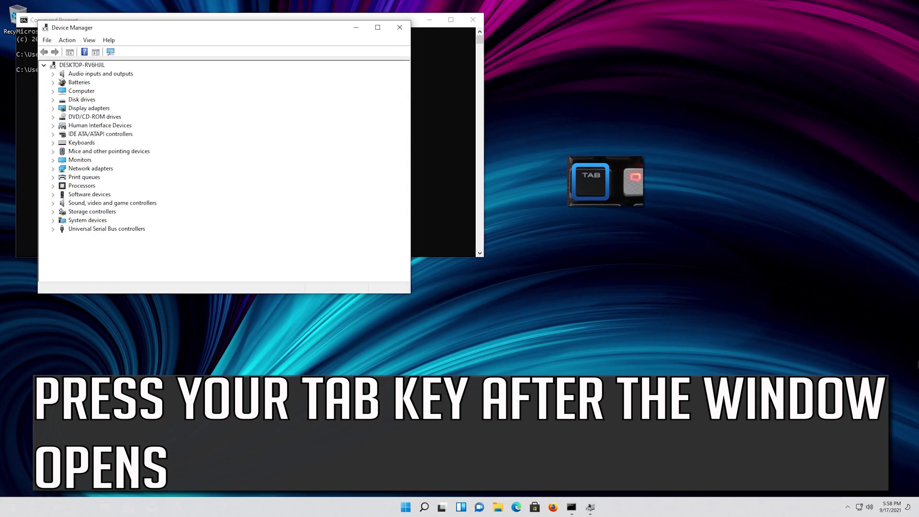
Step: Expand Mice and other pointing devices and select the Microsoft PS/2 Mouse entry
key("Tab")
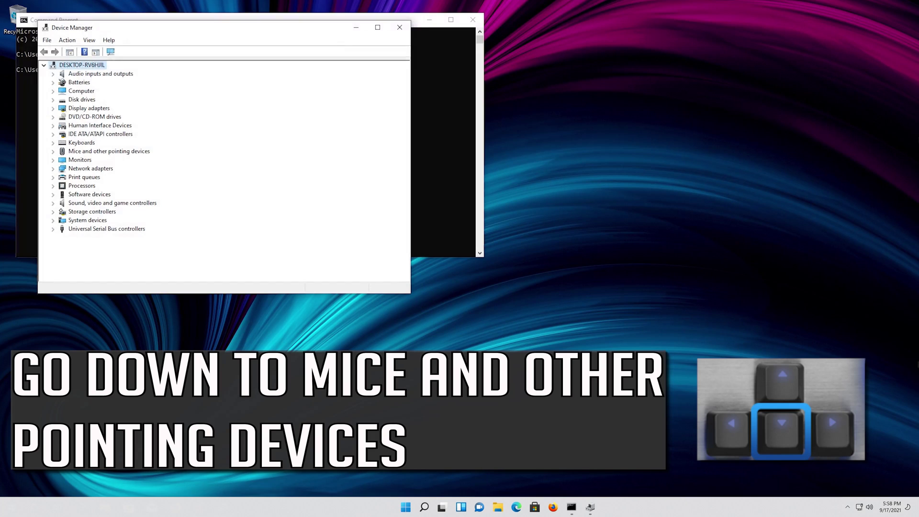
key("Down")
key("Down")
key("Down")
key("Down")
key("Down")
key("Down")
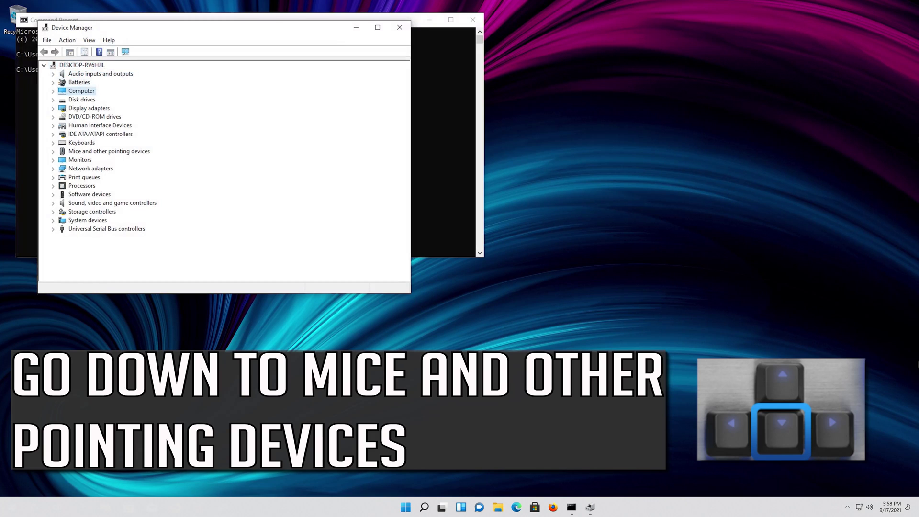
key("Down")
key("Down")
key("Down")
key("Down")
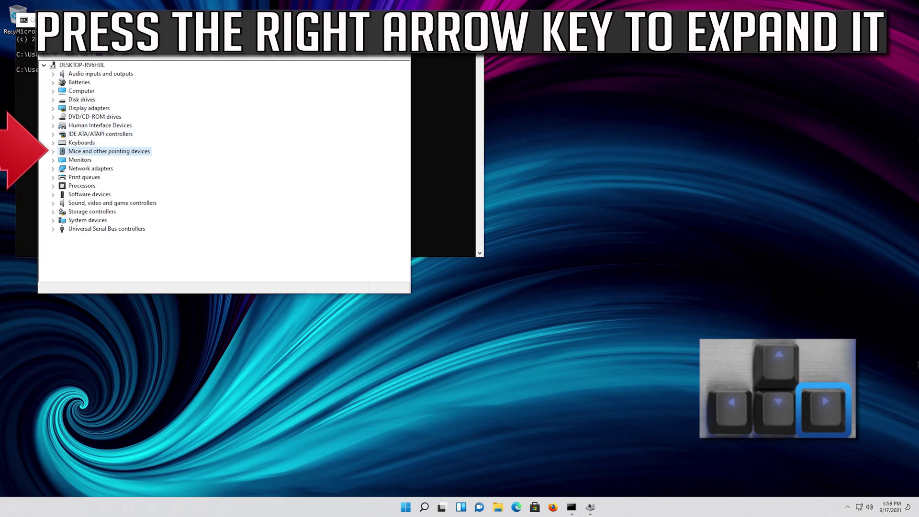
key("Right")
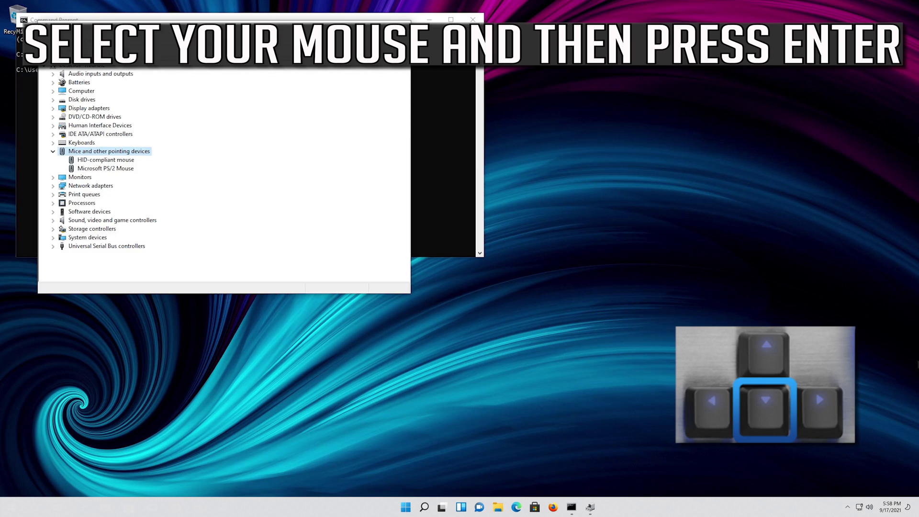
key("Down")
key("Down")
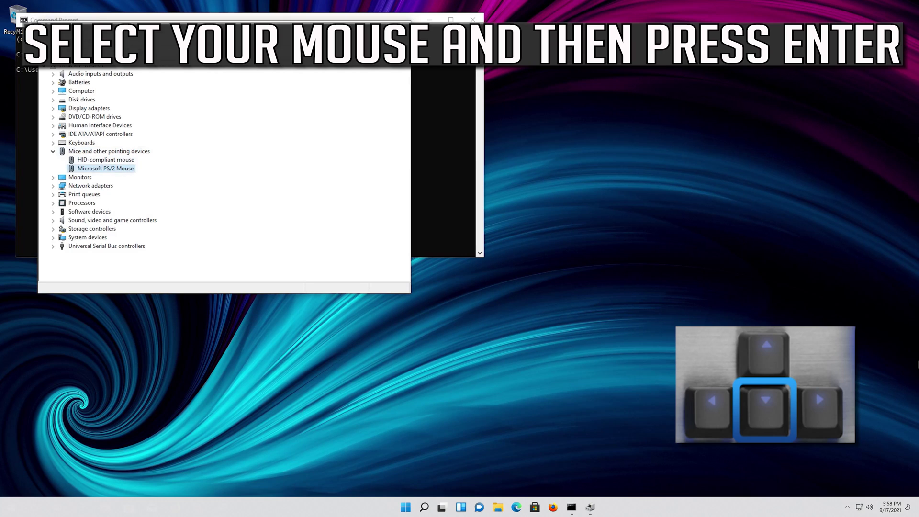
Step: Open Microsoft PS/2 Mouse properties and start Update Driver from its Driver tab
key("Return")
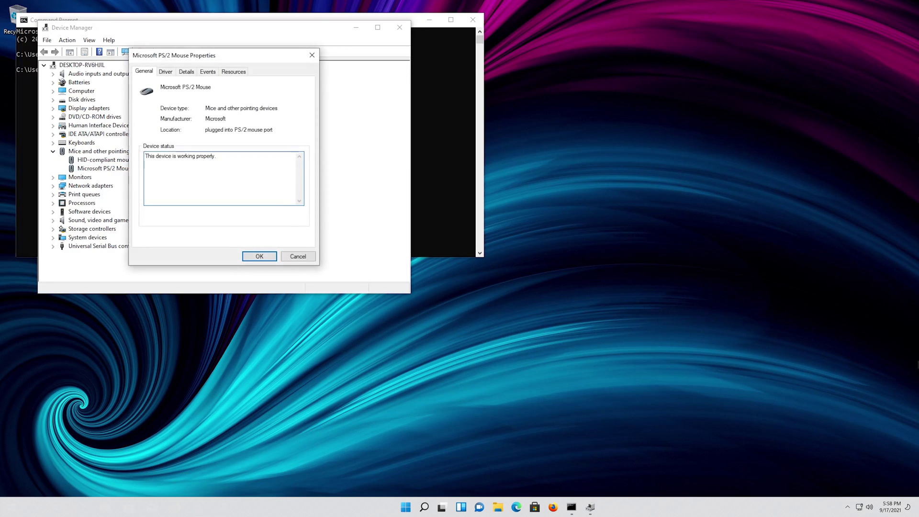
key("Tab")
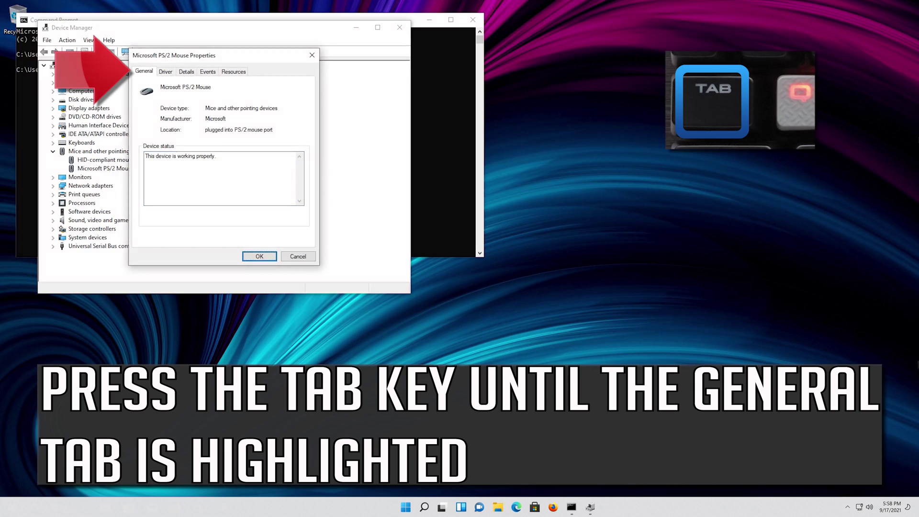
key("Tab")
key("Tab")
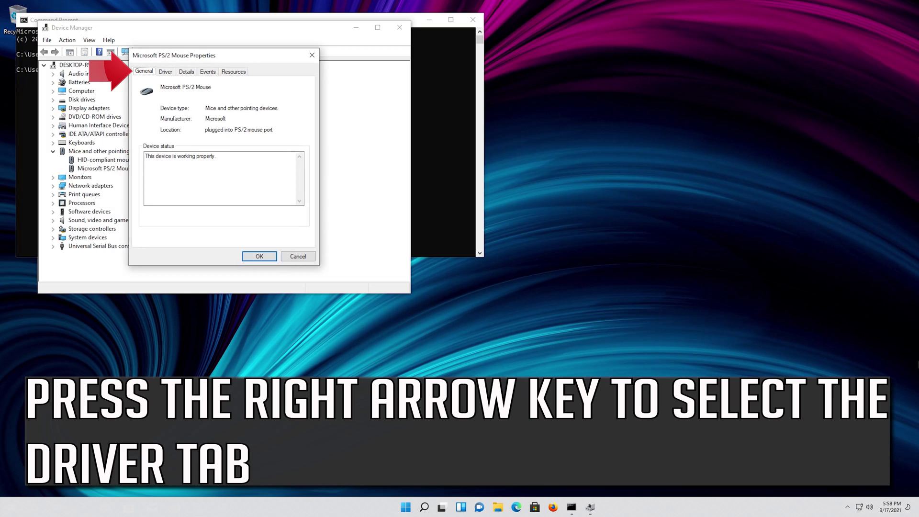
key("Right")
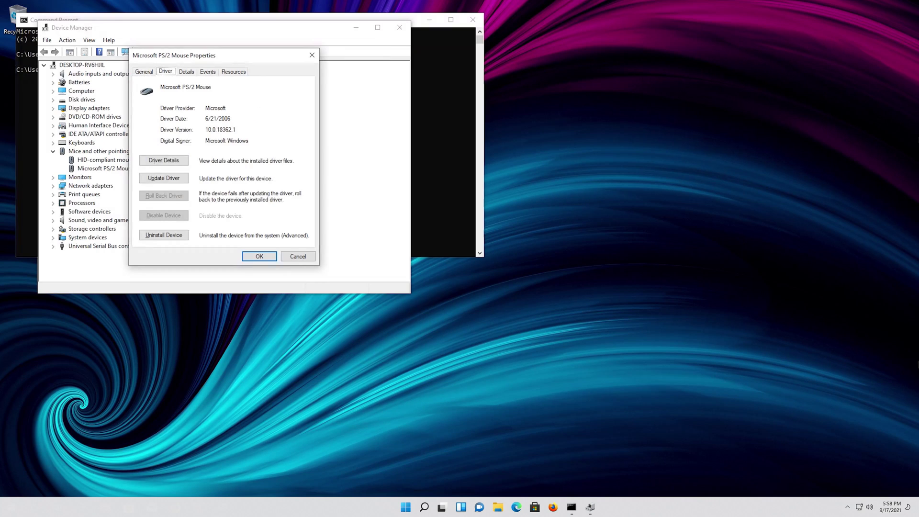
key("Tab")
key("Down")
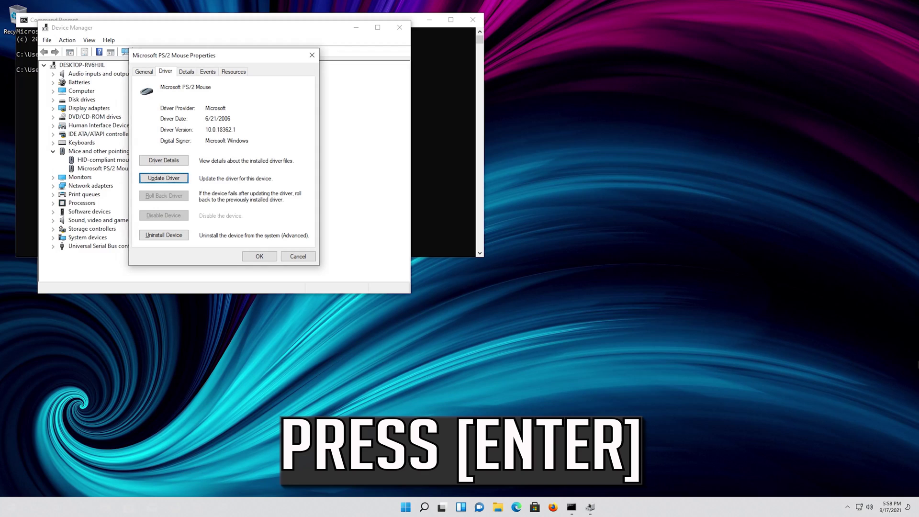
key("Return")
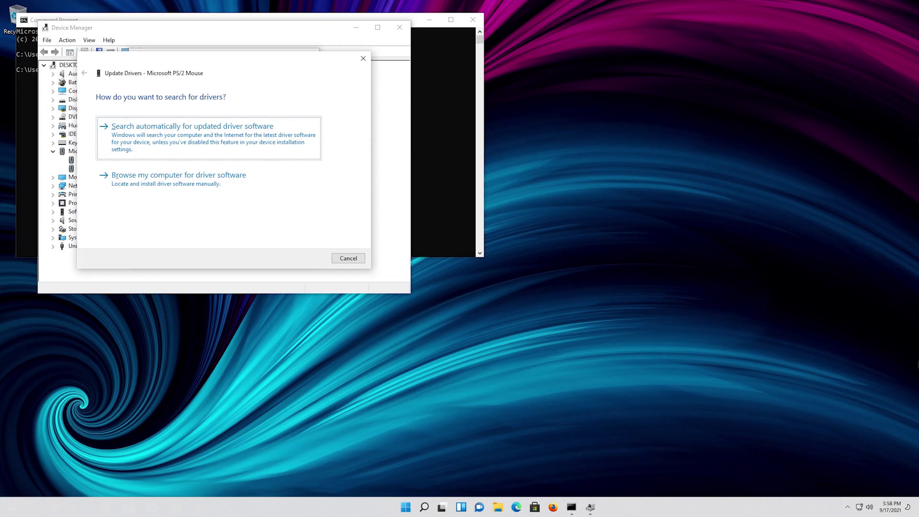
Step: Search automatically online for a mouse driver, then reopen the Update Drivers wizard
key("Return")
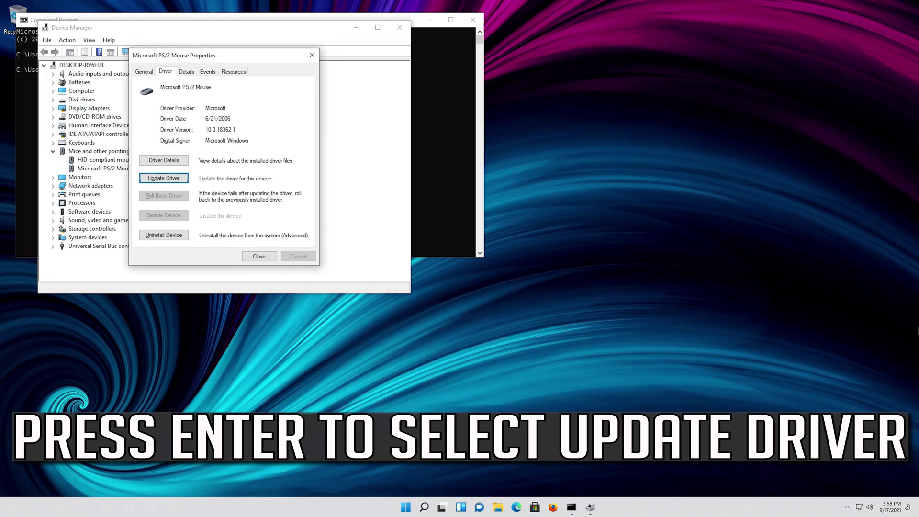
key("Return")
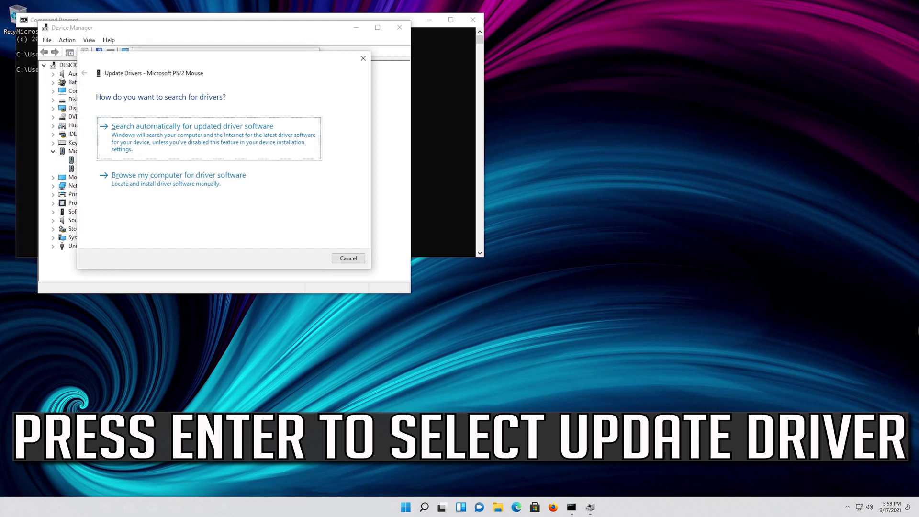
key("Tab")
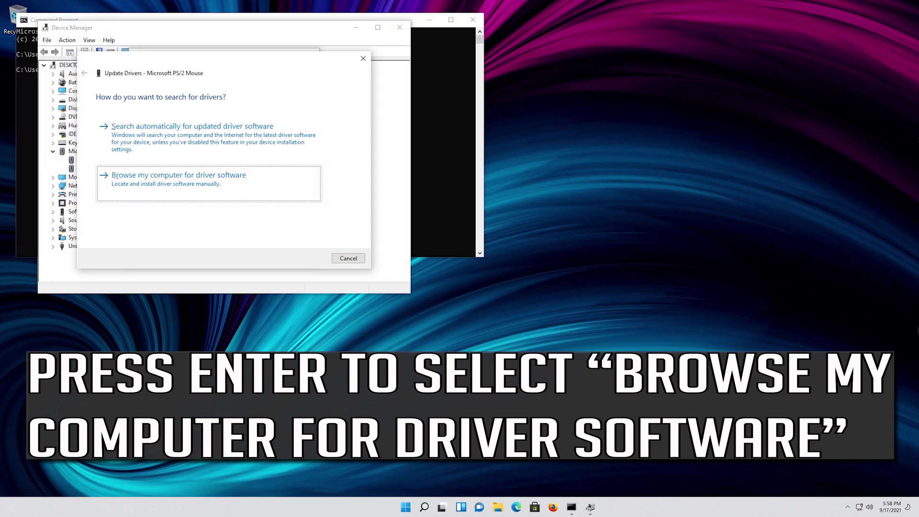
Step: Browse the computer, choose Microsoft PS/2 Mouse from the compatible driver list, and install it
key("Return")
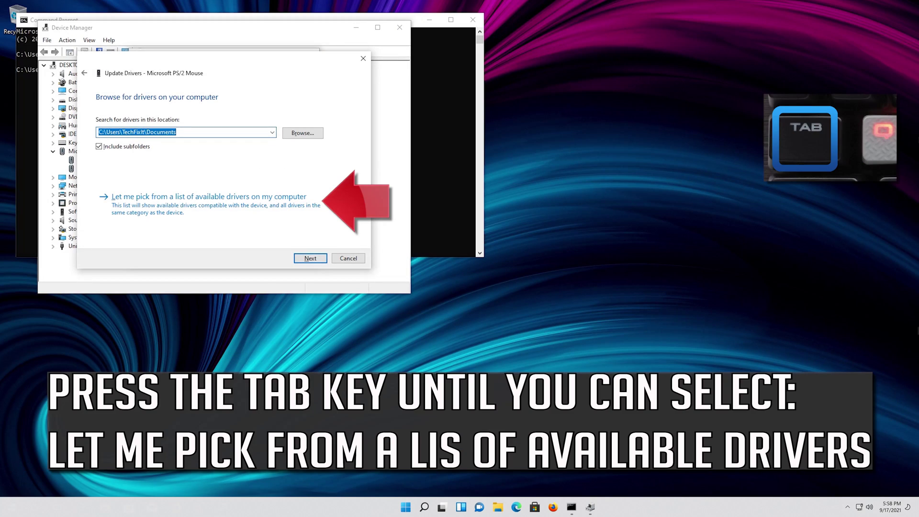
key("Tab")
key("Tab")
key("Tab")
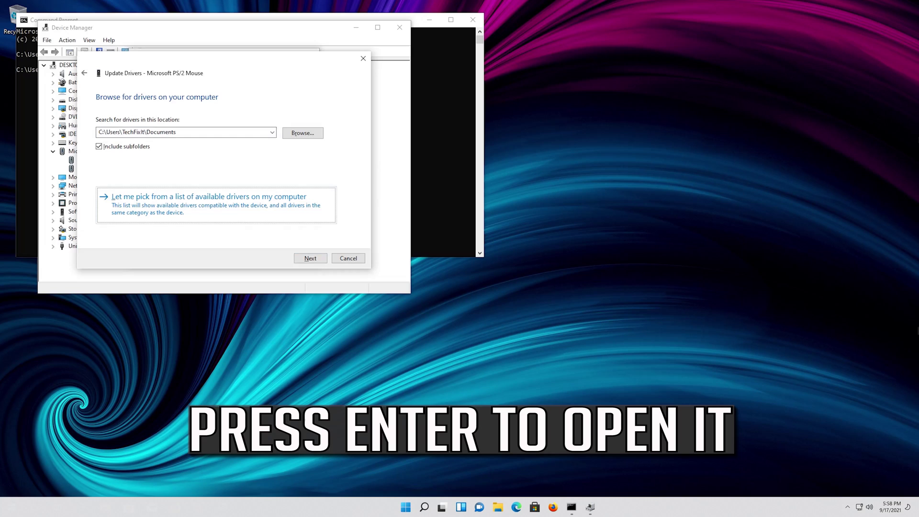
key("Return")
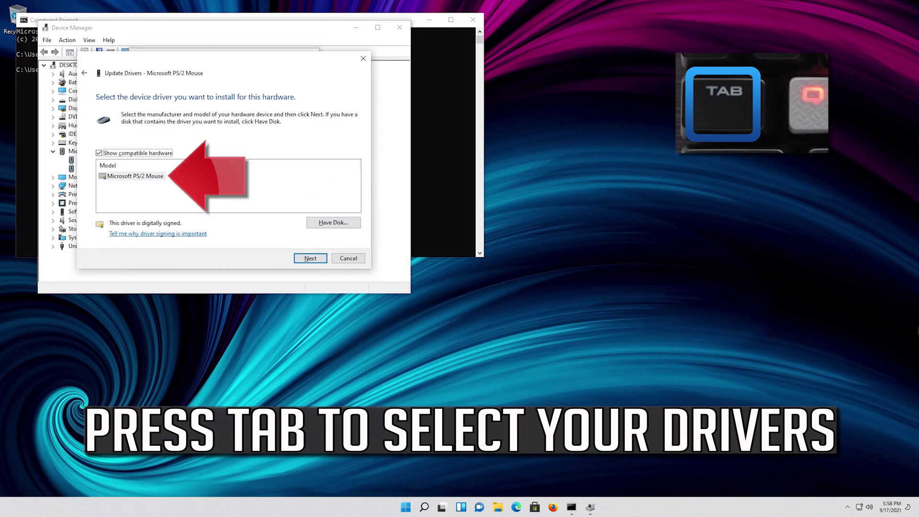
key("Tab")
key("Tab")
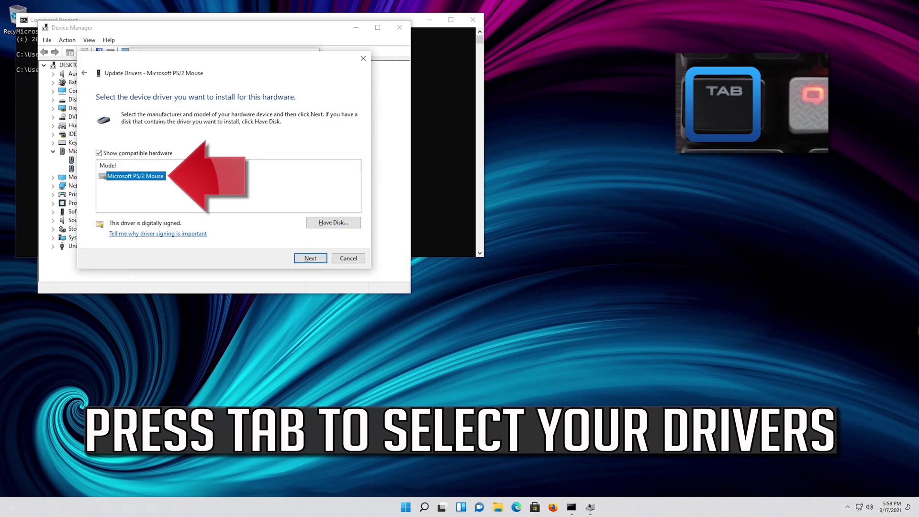
key("Tab")
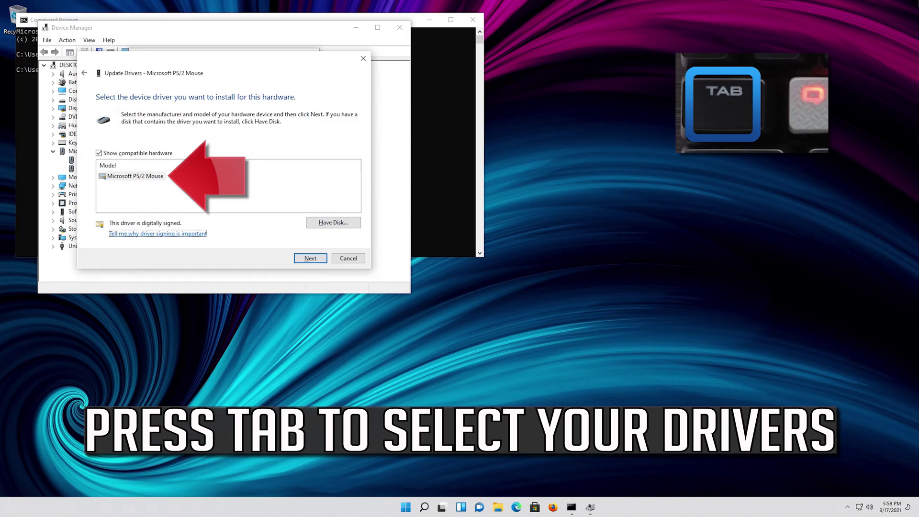
key("Tab")
key("Tab")
key("Tab")
key("Tab")
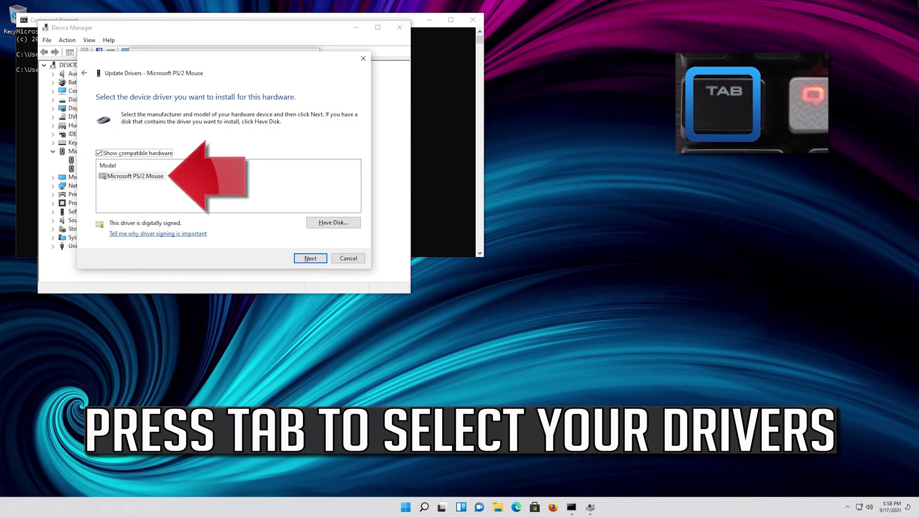
key("Tab")
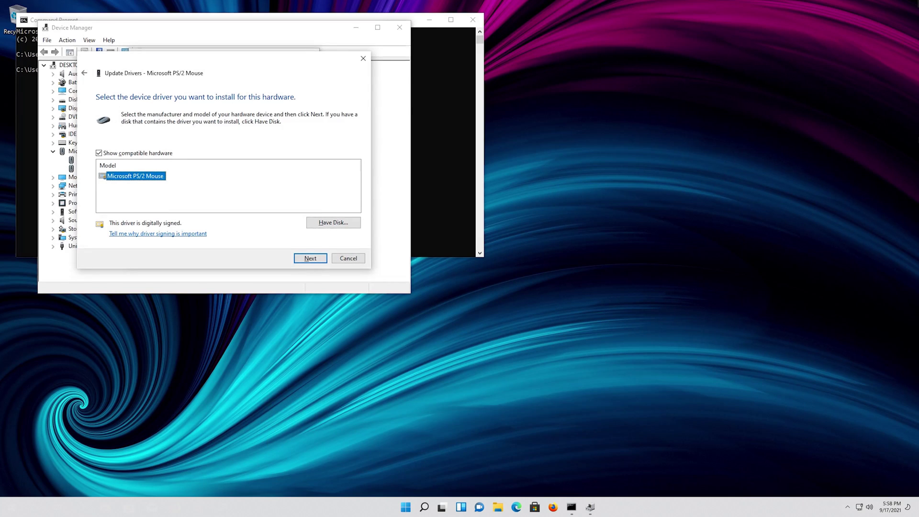
key("Return")
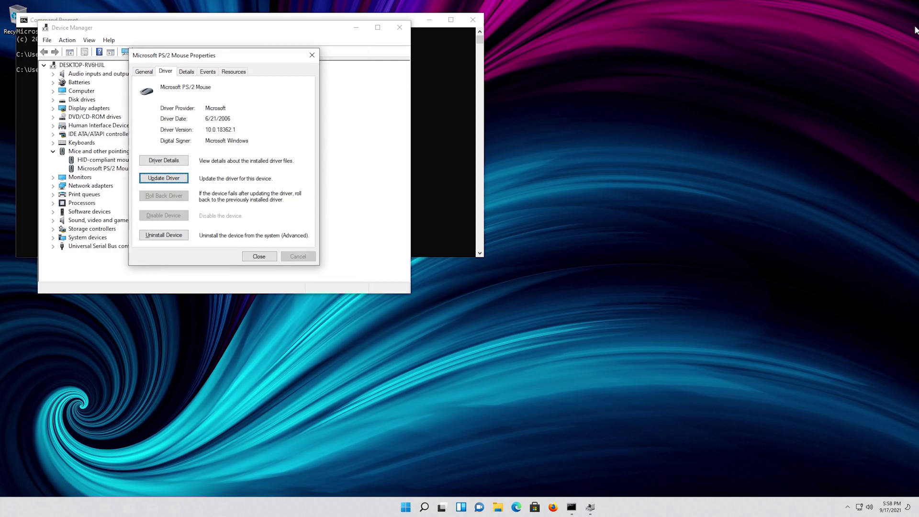
Step: Uninstall the Microsoft PS/2 Mouse device, confirm, and accept restarting the computer now
key("Down")
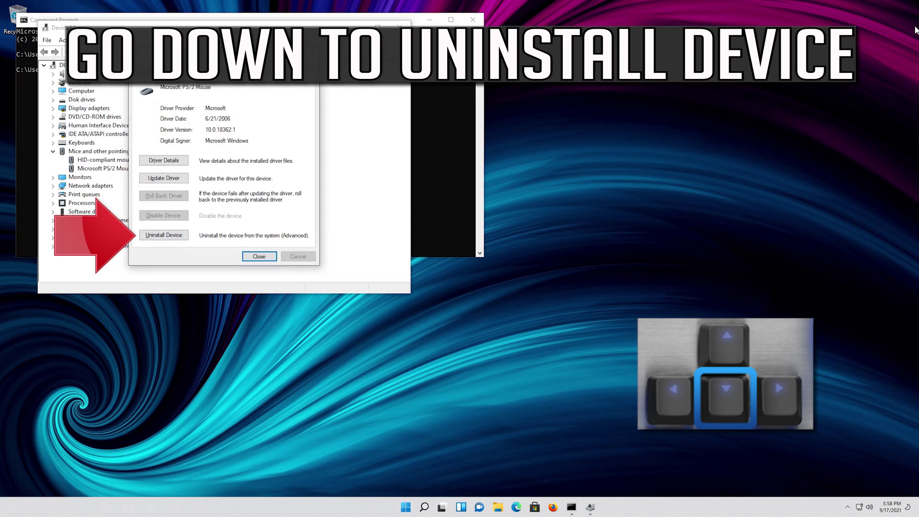
key("Down")
key("Down")
key("Down")
key("Return")
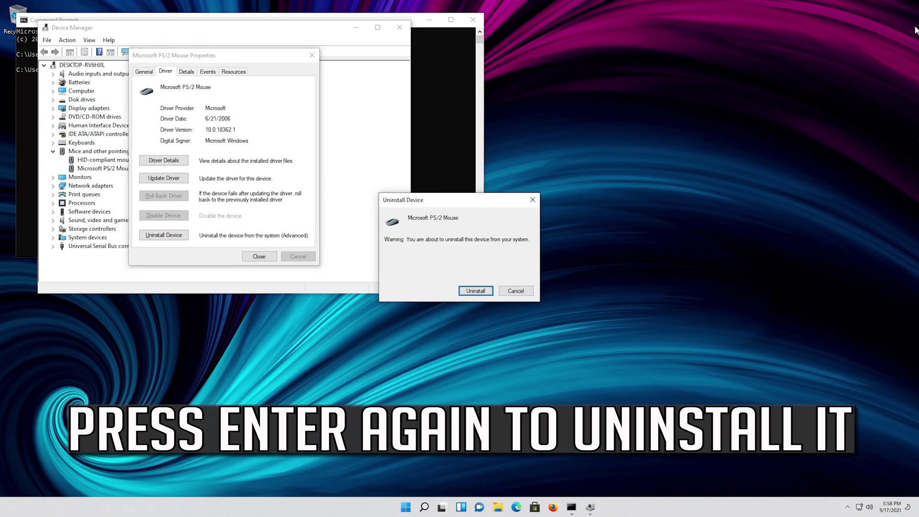
key("Return")
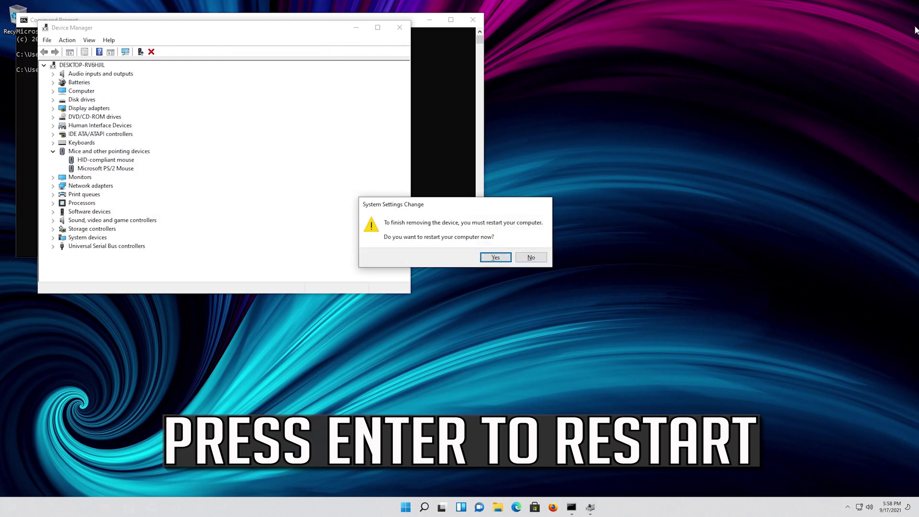
key("Return")
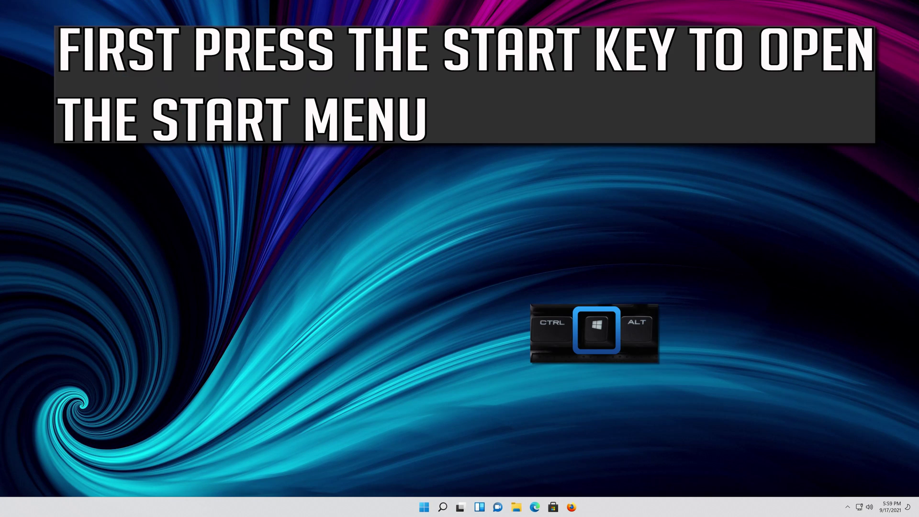
Step: Search 'regedit' from the Start menu and launch Registry Editor
key("super")
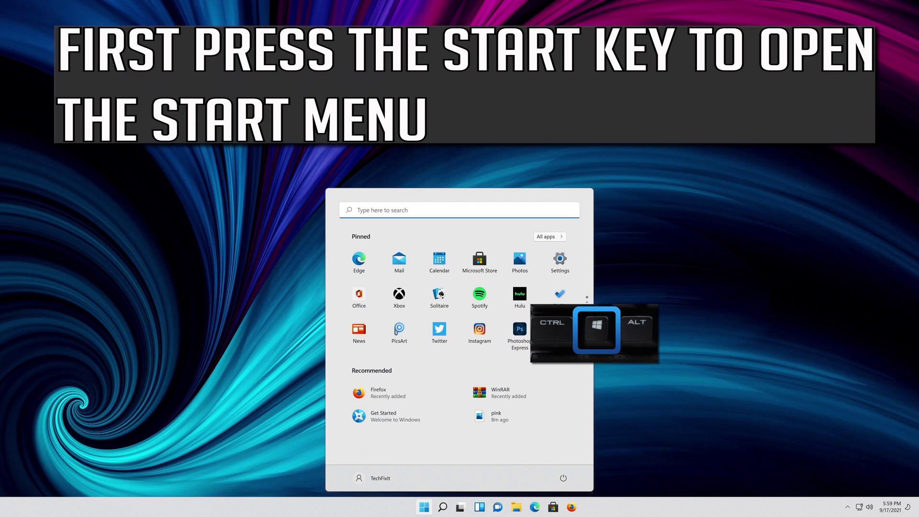
type("regedit")
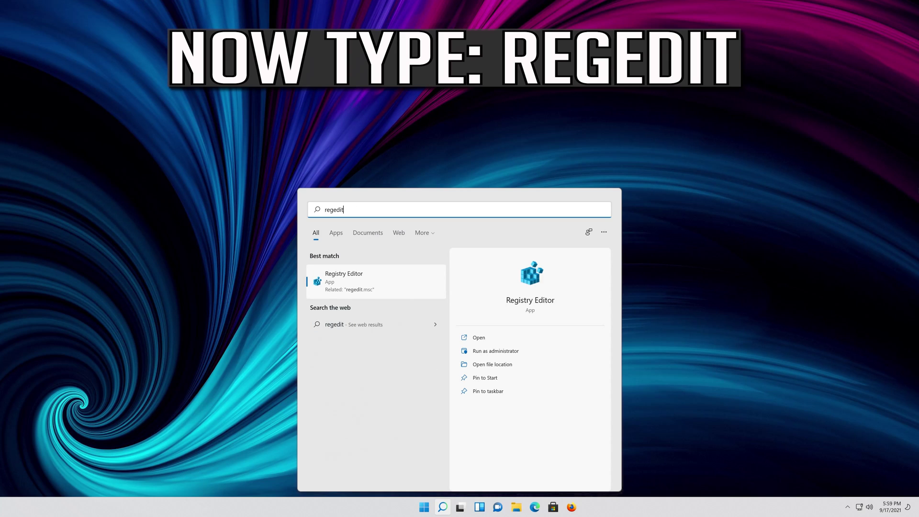
key("Return")
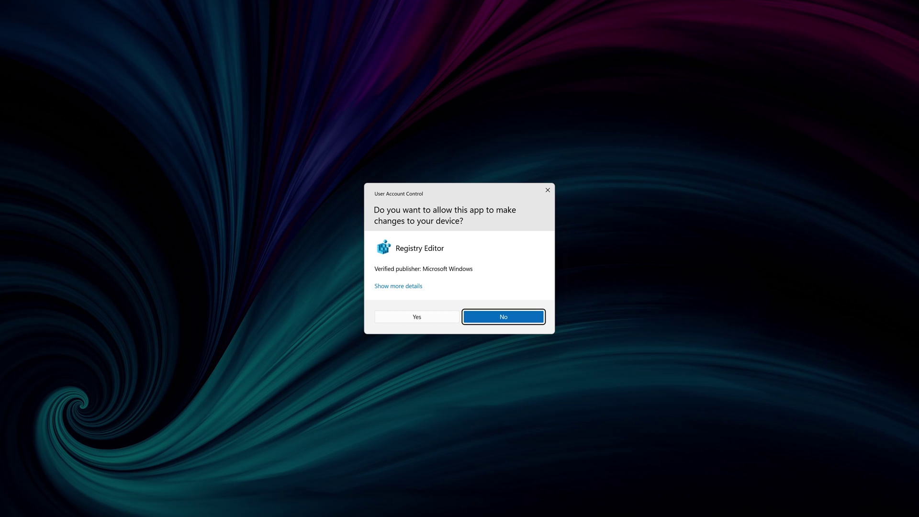
Step: Select Yes in the User Account Control prompt for Registry Editor
key("Left")
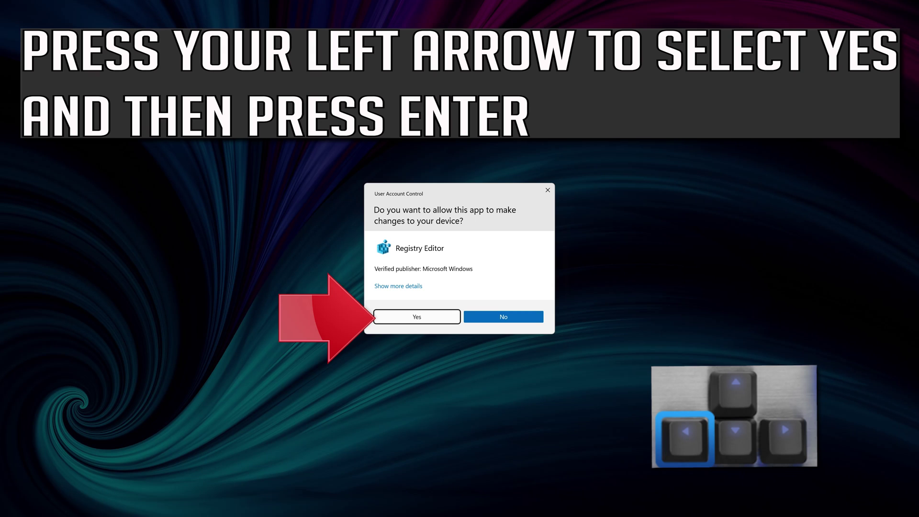
key("Return")
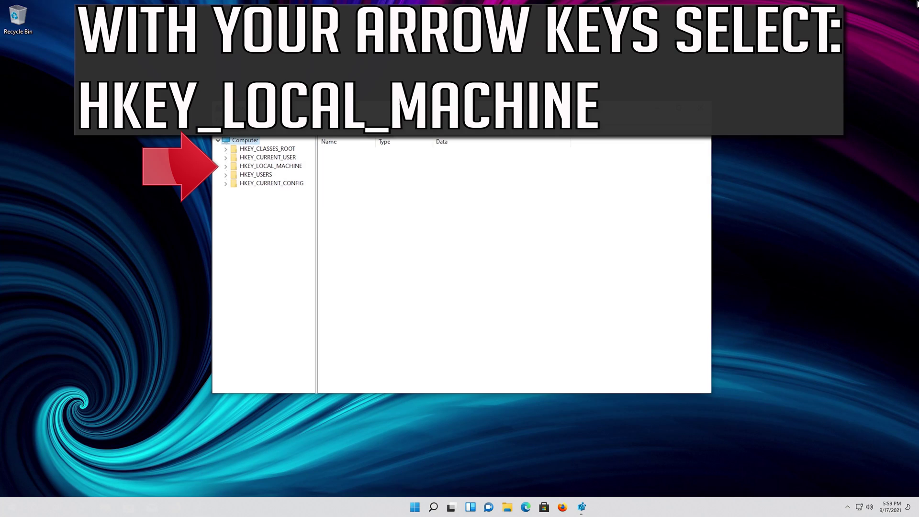
Step: Expand HKEY_LOCAL_MACHINE and SOFTWARE in the registry tree, then select the Microsoft key
key("Down")
key("Down")
key("Down")
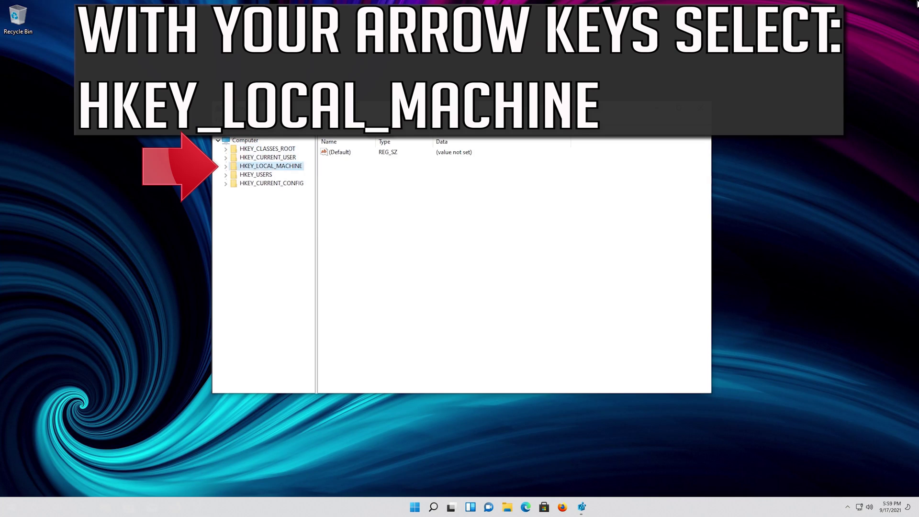
key("Right")
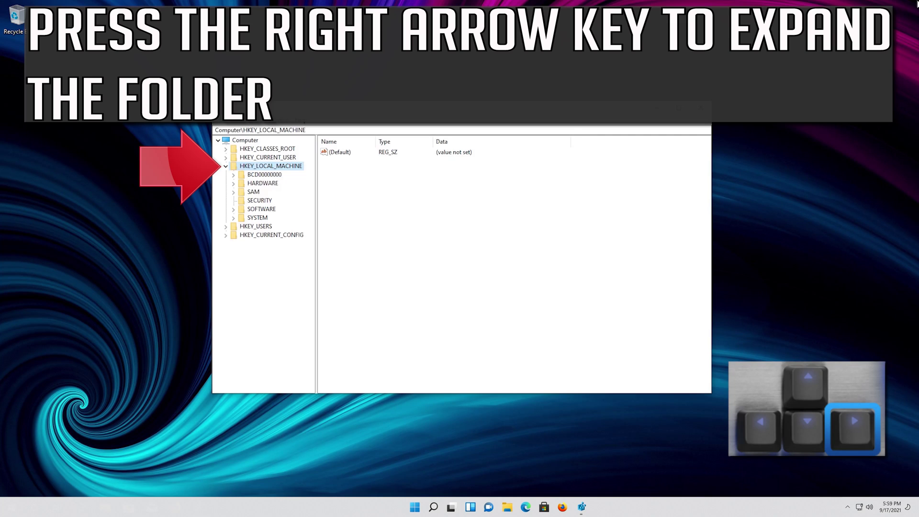
key("Down")
key("Down")
key("Down")
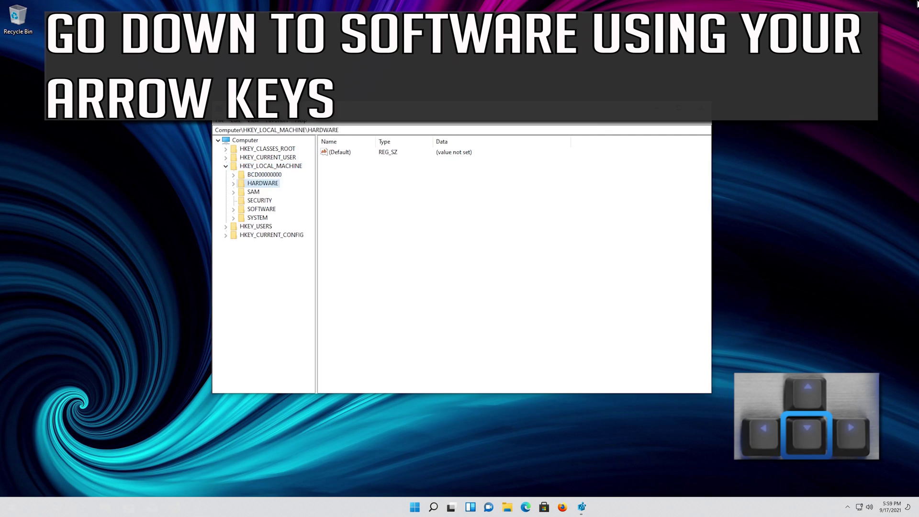
key("Down")
key("Down")
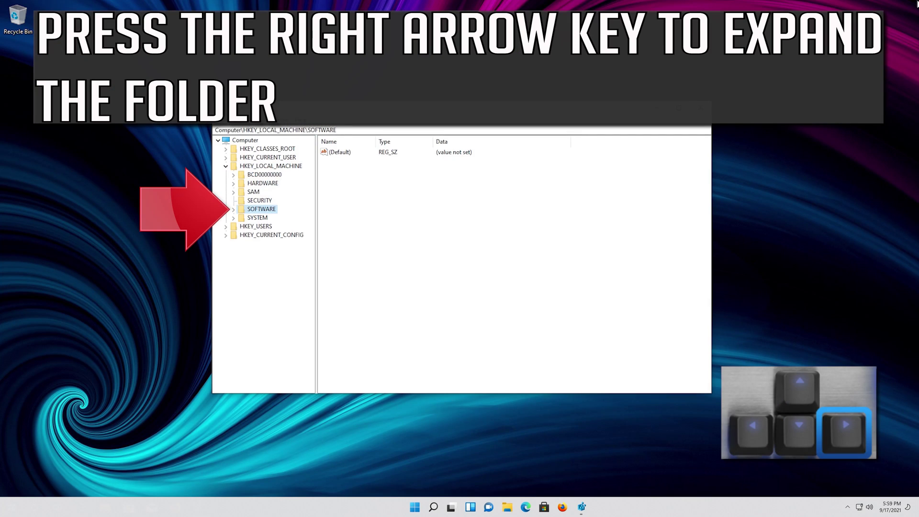
key("Right")
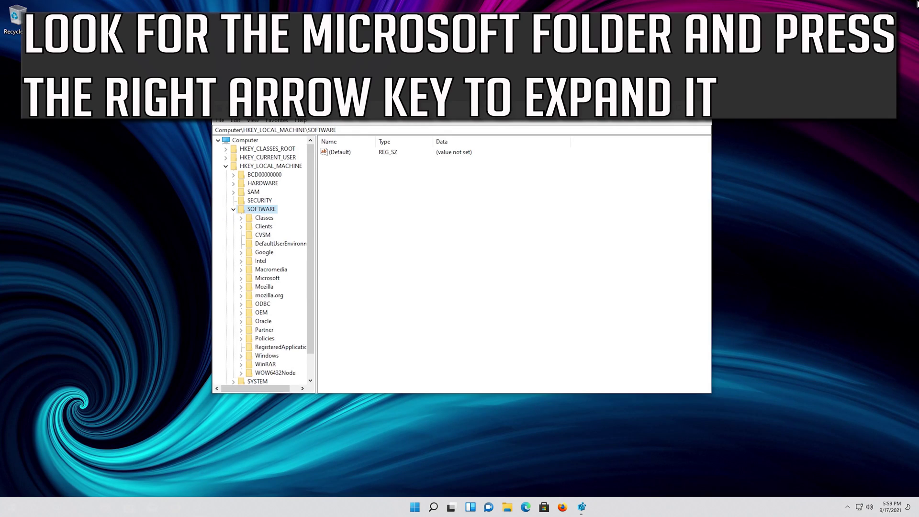
key("Down")
key("Down")
key("Down")
key("Down")
key("Down")
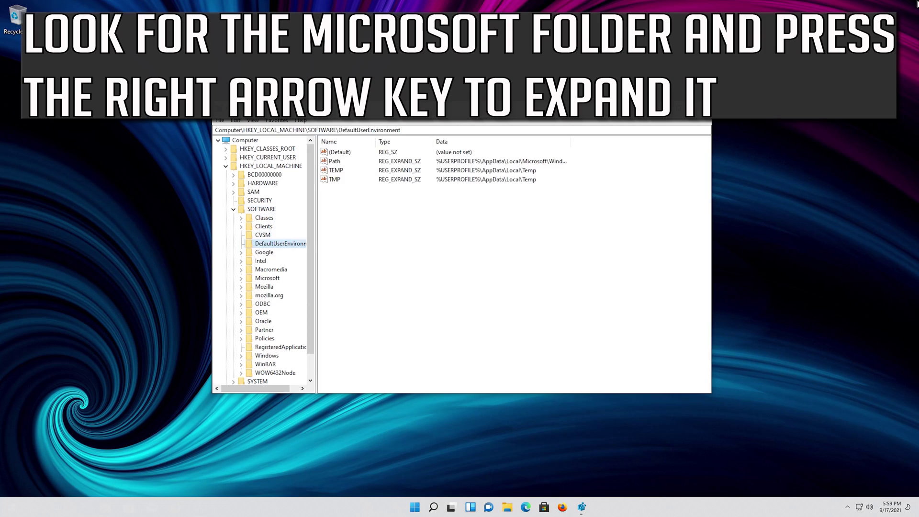
key("Down")
key("Down")
key("Down")
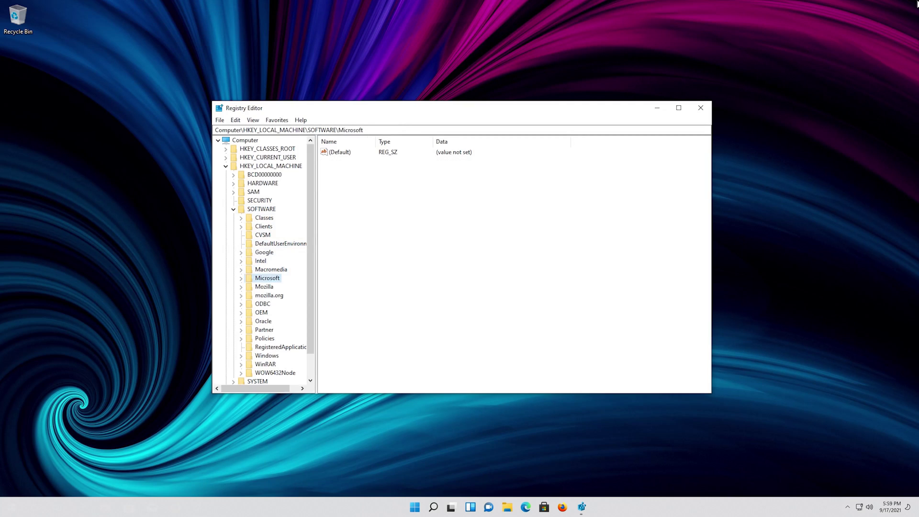
Step: Expand Microsoft, expand its Windows subkey, and select CurrentVersion to list ProgramFilesDir and CommonFilesDir
key("Right")
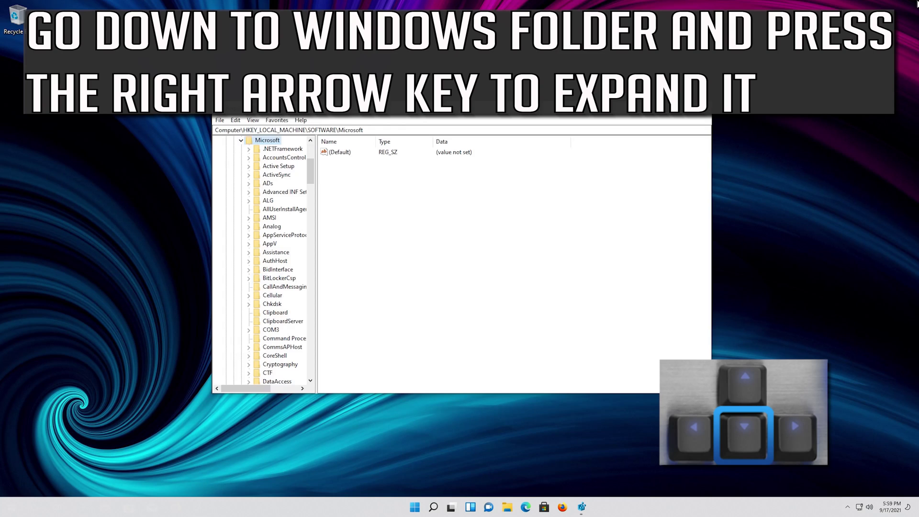
key("Down")
key("Down")
key("Down")
key("Down")
key("Down")
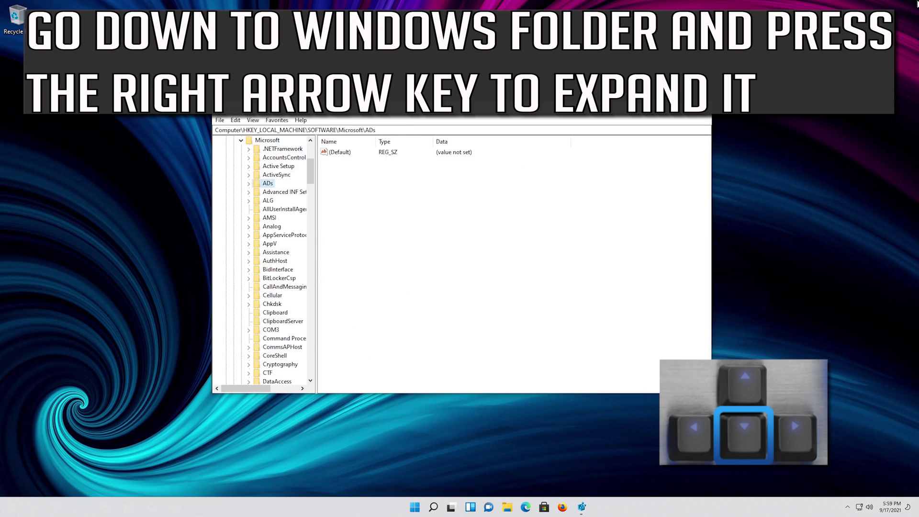
key("Down")
key("Down")
key("Down")
key("Down")
key("Down")
key("Down")
key("Down")
key("Down")
key("Down")
key("Down")
key("Down")
key("Down")
key("Down")
key("Down")
key("Down")
key("Down")
key("Down")
key("Down")
key("Down")
key("Down")
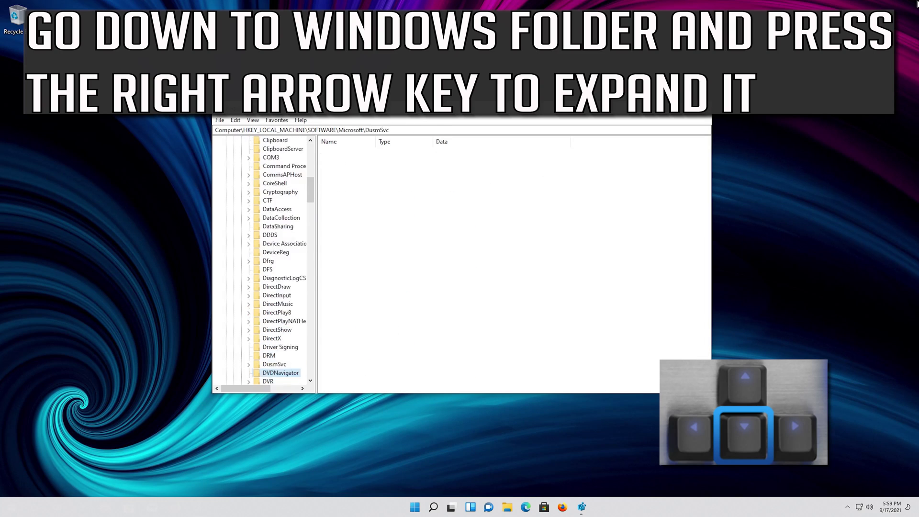
key("Down")
key("Down")
key("Down")
key("Down")
key("Down")
key("Down")
key("Down")
key("Down")
key("Down")
key("Down")
key("Down")
key("Down")
key("Down")
key("Down")
key("Down")
key("Down")
key("Down")
key("Down")
key("Down")
key("Down")
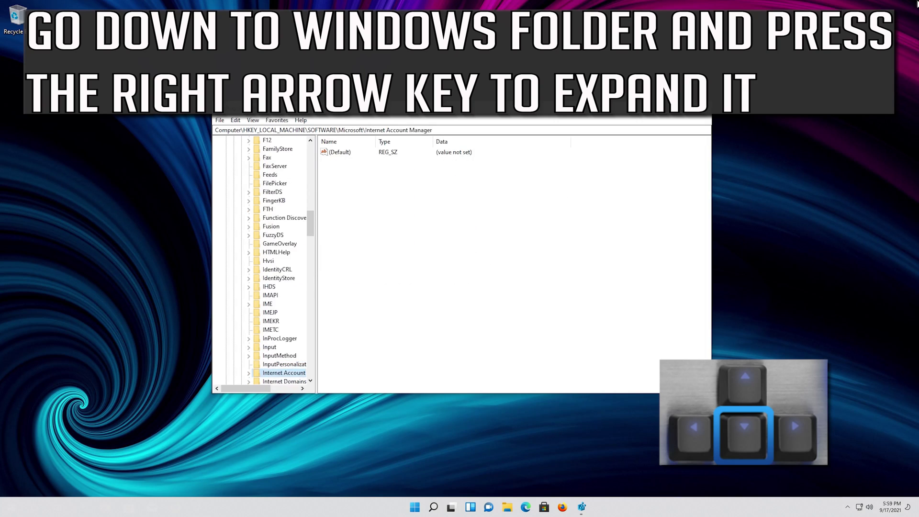
key("Down")
key("Down")
key("Down")
key("Down")
key("Down")
key("Down")
key("Down")
key("Down")
key("Down")
key("Down")
key("Down")
key("Down")
key("Down")
key("Down")
key("Down")
key("Down")
key("Down")
key("Down")
key("Down")
key("Down")
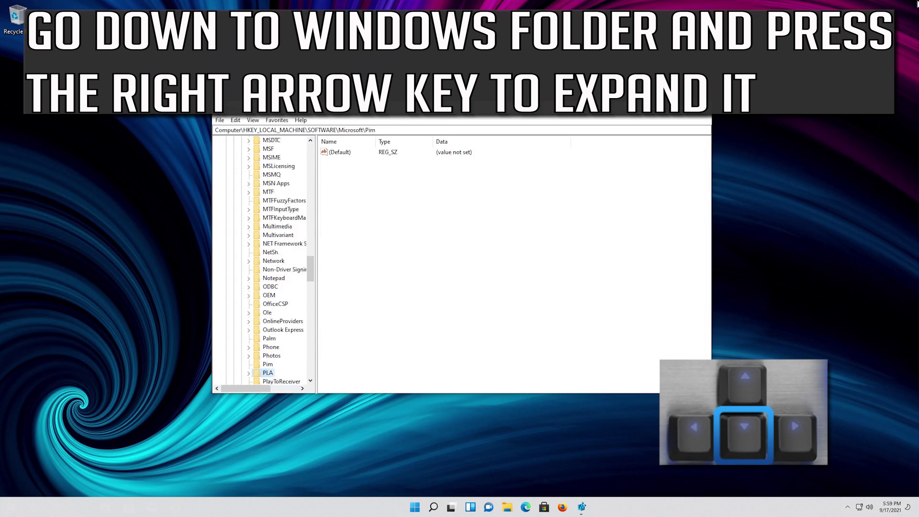
key("Down")
key("Down")
key("Down")
key("Down")
key("Down")
key("Down")
key("Down")
key("Down")
key("Down")
key("Down")
key("Down")
key("Down")
key("Down")
key("Down")
key("Down")
key("Down")
key("Down")
key("Down")
key("Down")
key("Down")
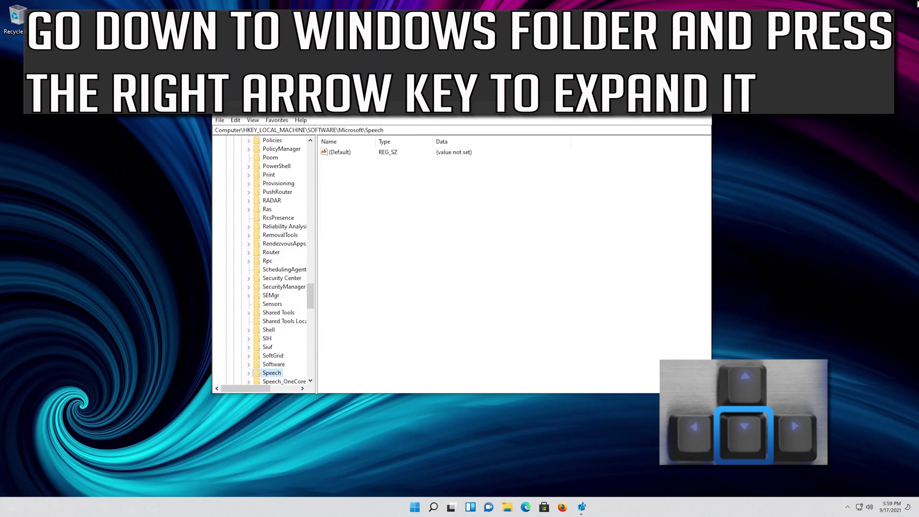
key("Down")
key("Down")
key("Down")
key("Down")
key("Down")
key("Down")
key("Down")
key("Down")
key("Down")
key("Down")
key("Down")
key("Down")
key("Down")
key("Down")
key("Down")
key("Down")
key("Down")
key("Down")
key("Down")
key("Down")
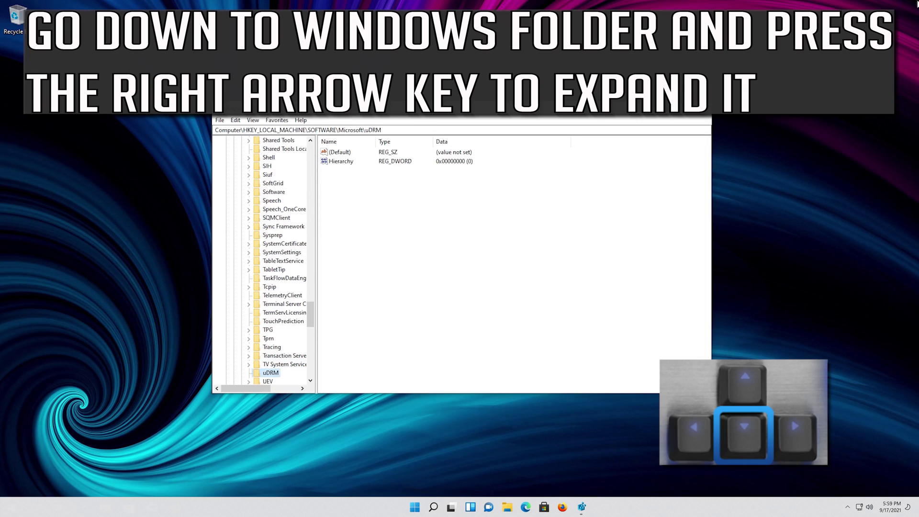
key("Down")
key("Down")
key("Down")
key("Down")
key("Down")
key("Down")
key("Down")
key("Down")
key("Down")
key("Down")
key("Down")
key("Down")
key("Down")
key("Down")
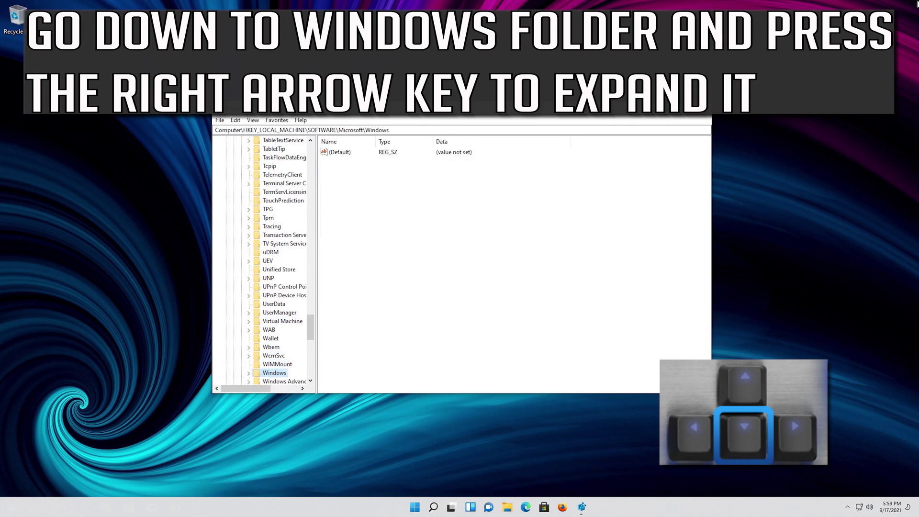
key("Down")
key("Down")
key("Down")
key("Down")
key("Down")
key("Down")
key("Down")
key("Down")
key("Down")
key("Down")
key("Up")
key("Up")
key("Up")
key("Up")
key("Up")
key("Up")
key("Up")
key("Up")
key("Up")
key("Up")
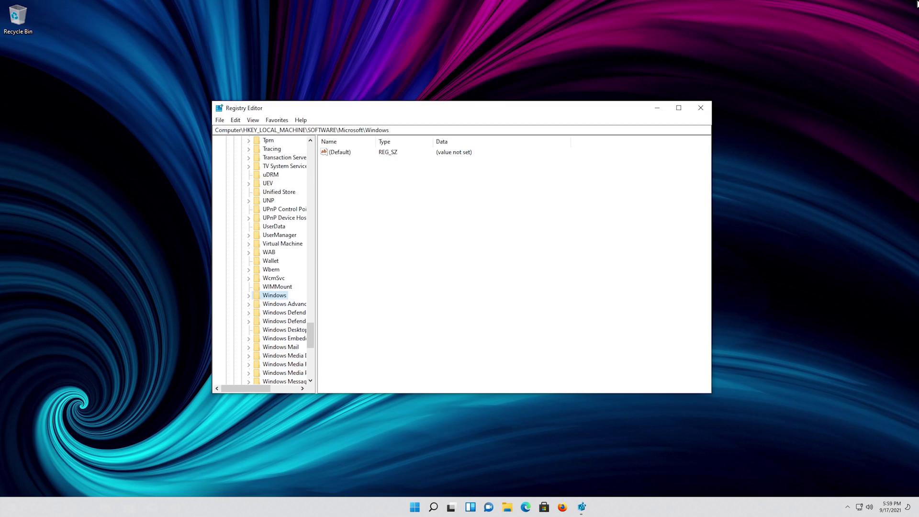
key("Right")
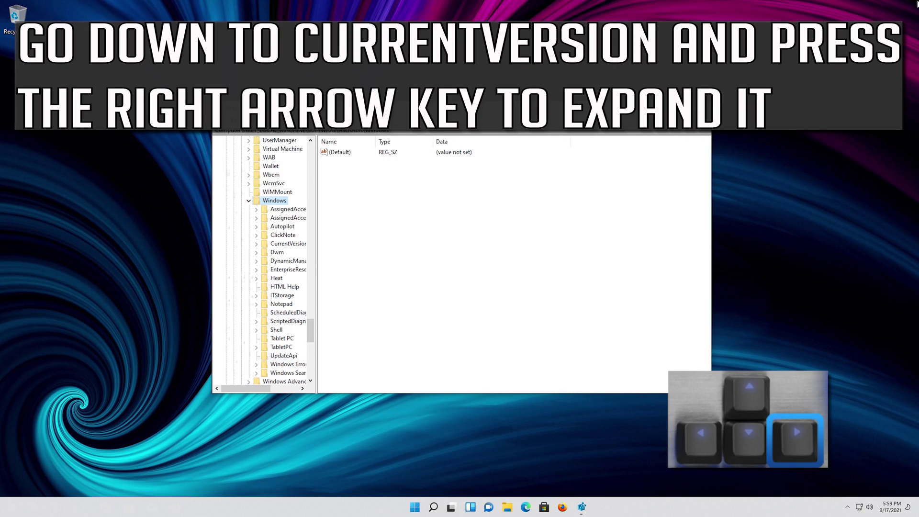
key("Down")
key("Down")
key("Down")
key("Down")
key("Down")
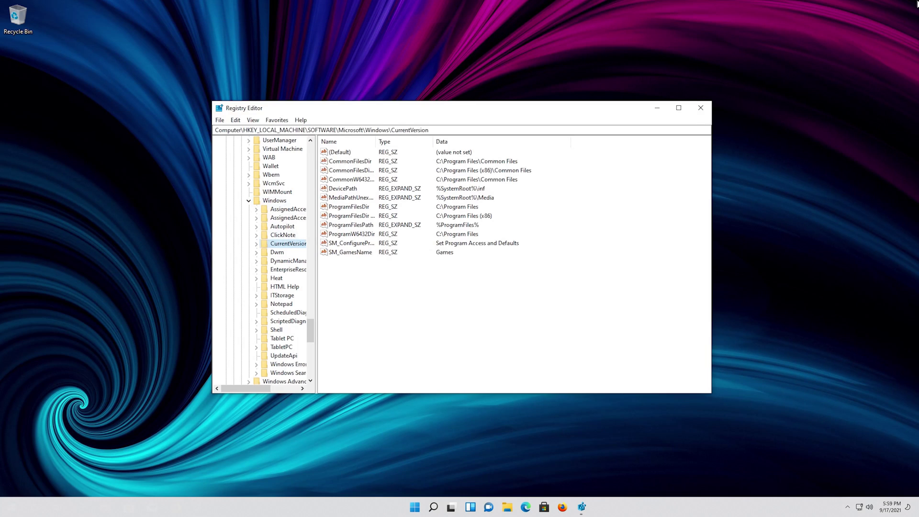
Step: Expand CurrentVersion, then expand its Policies subkey to reveal Explorer and System
key("Right")
key("Down")
key("Down")
key("Down")
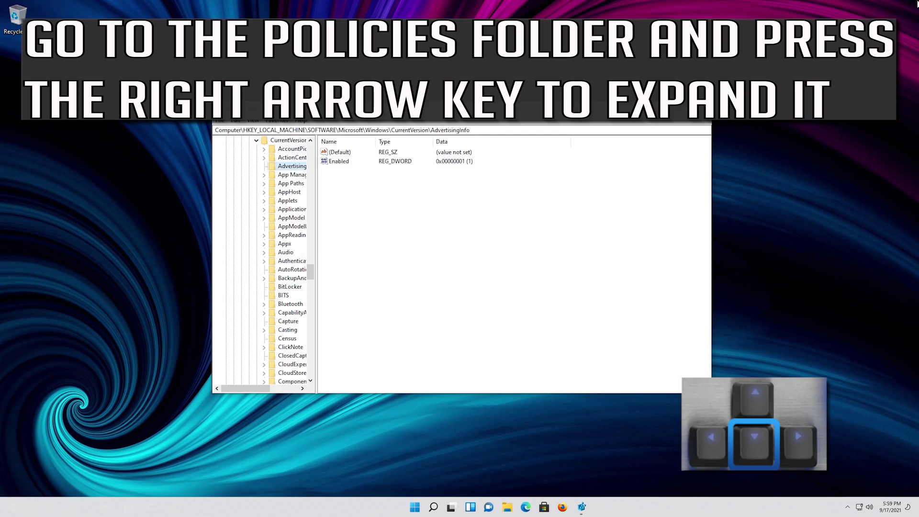
key("Down")
key("Down")
key("Down")
key("Down")
key("Down")
key("Down")
key("Down")
key("Down")
key("Down")
key("Down")
key("Down")
key("Down")
key("Down")
key("Down")
key("Down")
key("Down")
key("Down")
key("Down")
key("Down")
key("Down")
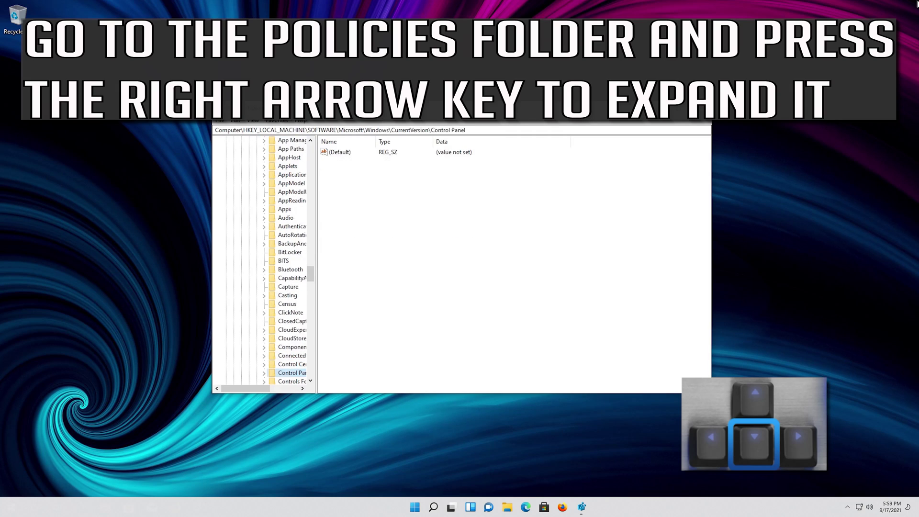
key("Down")
key("Down")
key("Down")
key("Down")
key("Down")
key("Down")
key("Down")
key("Down")
key("Down")
key("Down")
key("Down")
key("Down")
key("Down")
key("Down")
key("Down")
key("Down")
key("Down")
key("Down")
key("Down")
key("Down")
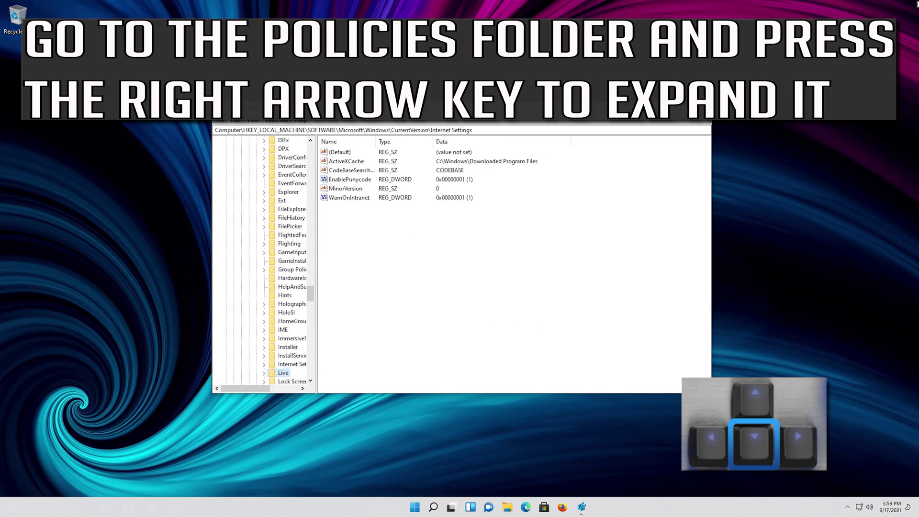
key("Down")
key("Down")
key("Down")
key("Down")
key("Down")
key("Down")
key("Down")
key("Down")
key("Down")
key("Down")
key("Down")
key("Down")
key("Down")
key("Down")
key("Down")
key("Down")
key("Down")
key("Down")
key("Down")
key("Down")
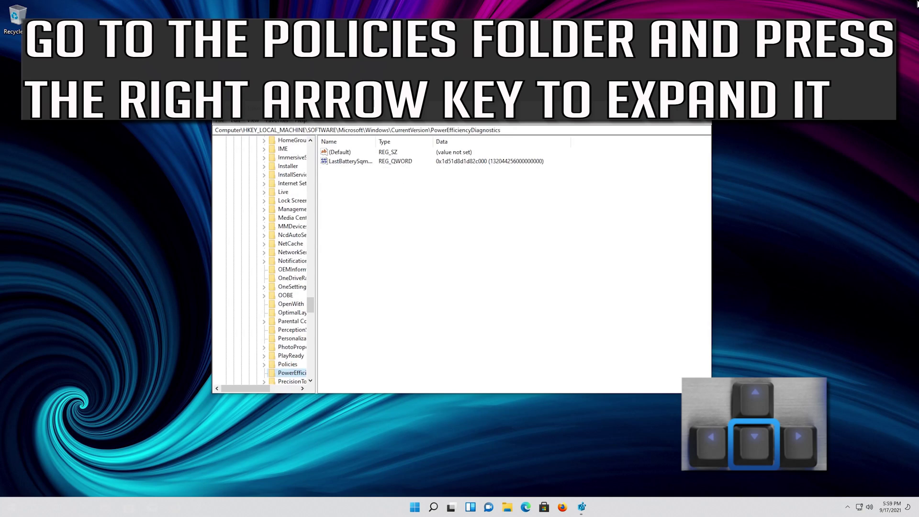
key("Down")
key("Down")
key("Down")
key("Down")
key("Down")
key("Down")
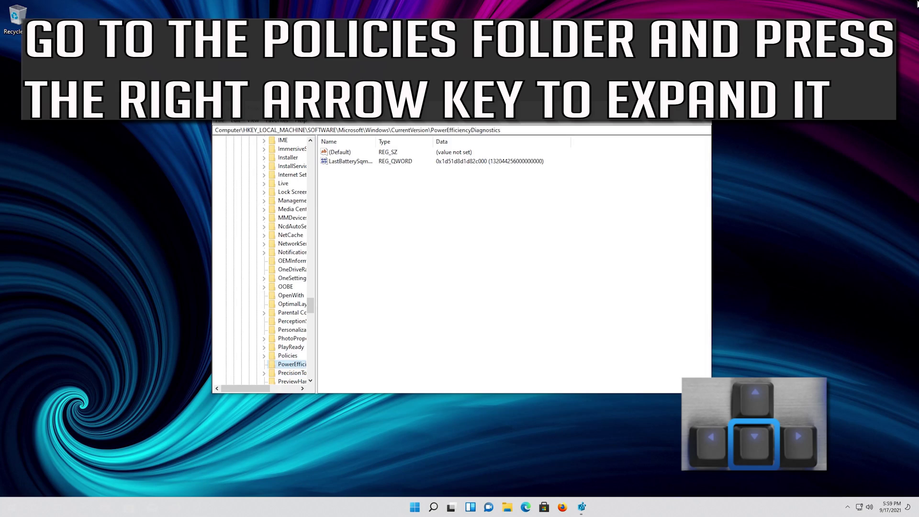
key("Up")
key("Up")
key("Up")
key("Up")
key("Up")
key("Up")
key("Up")
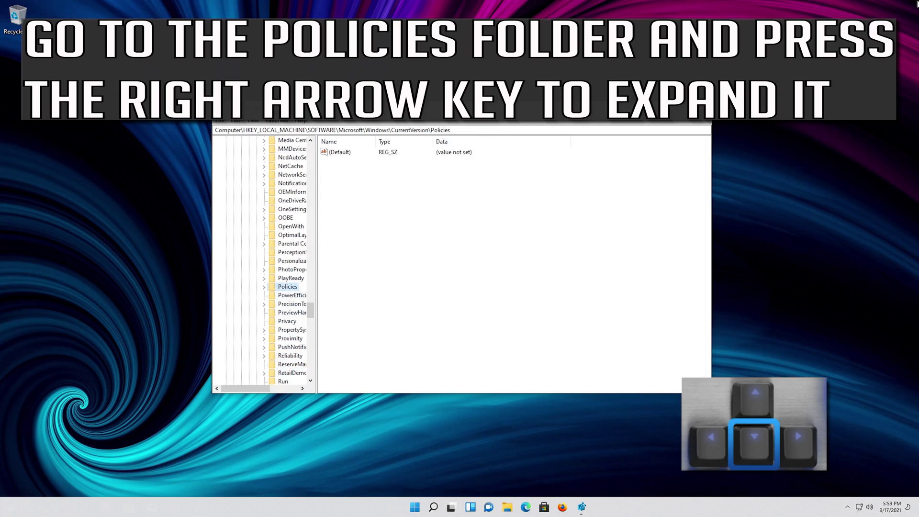
key("Right")
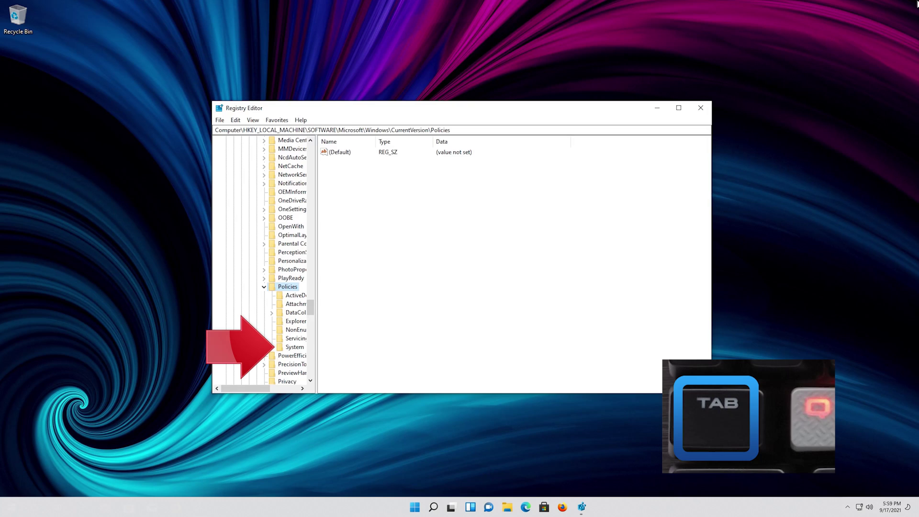
Step: Select the Policies\System key and open its EnableCursorSuppression DWORD value in the edit dialog
key("Down")
key("Down")
key("Down")
key("Down")
key("Down")
key("Down")
key("Down")
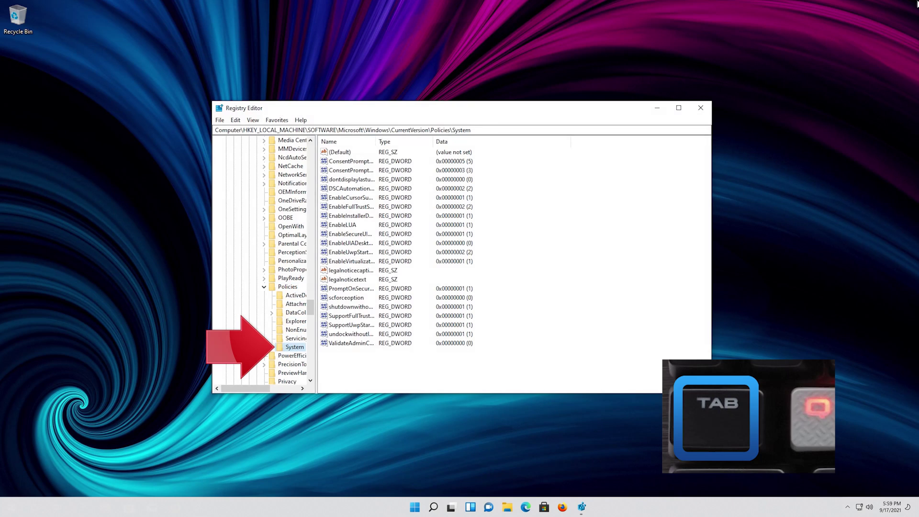
key("Tab")
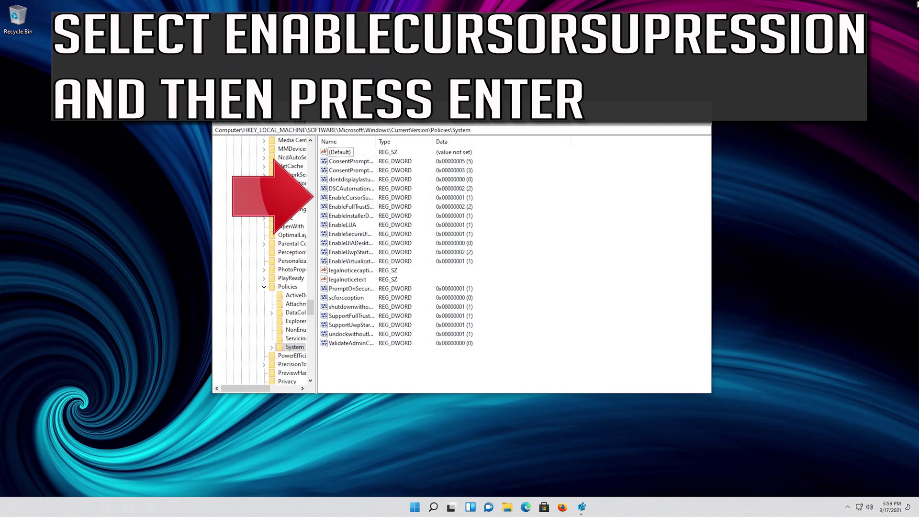
key("Down")
key("Down")
key("Down")
key("Down")
key("Down")
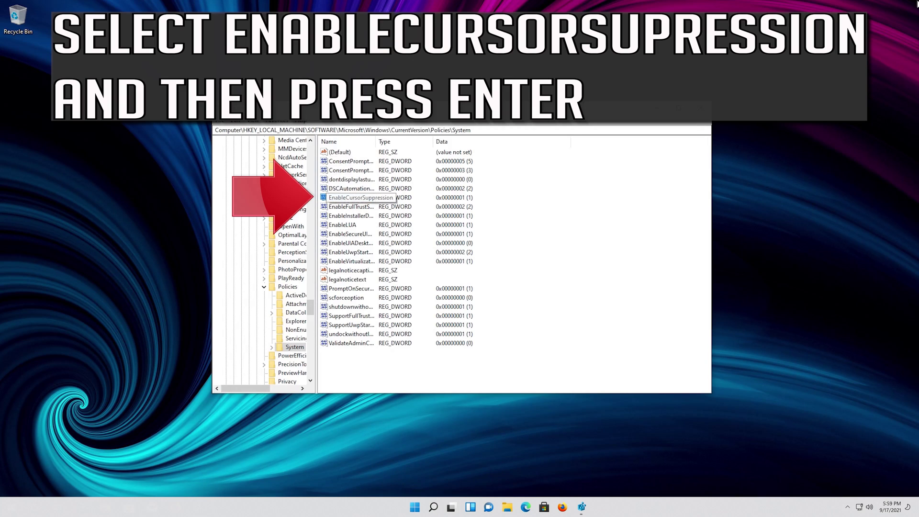
key("Return")
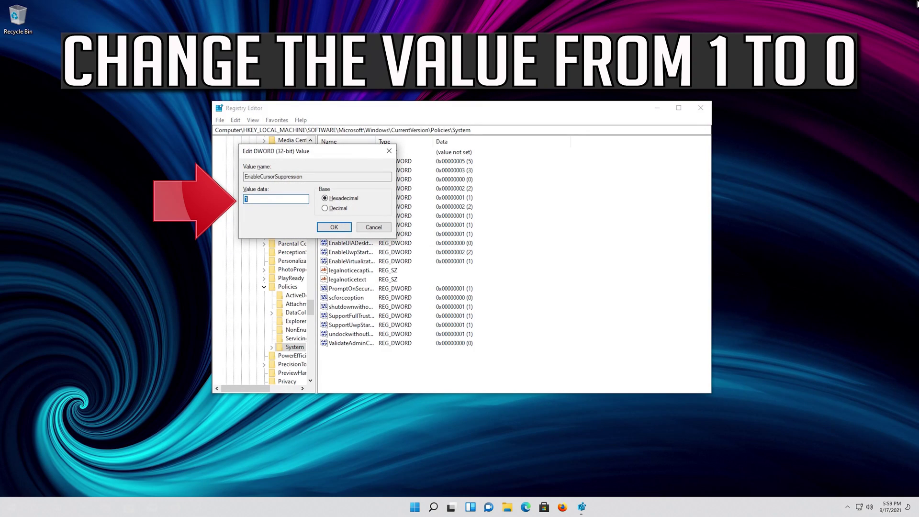
Step: Change EnableCursorSuppression's value data from 1 to 0, then bring up the Ctrl+Alt+Del security screen
type("0")
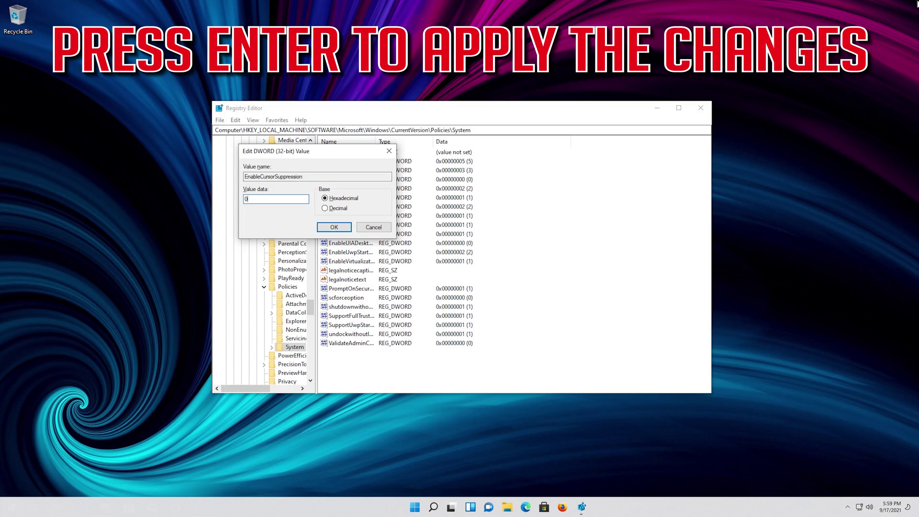
key("Return")
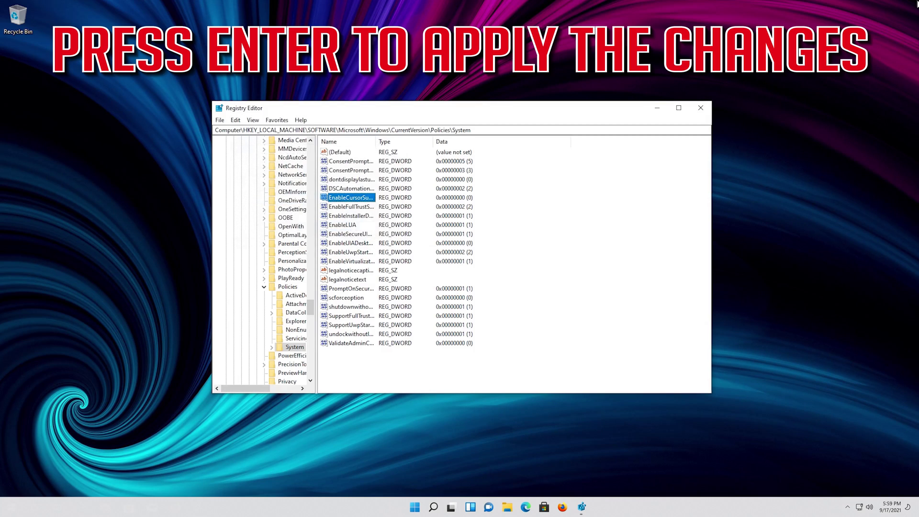
key("ctrl+alt+Delete")
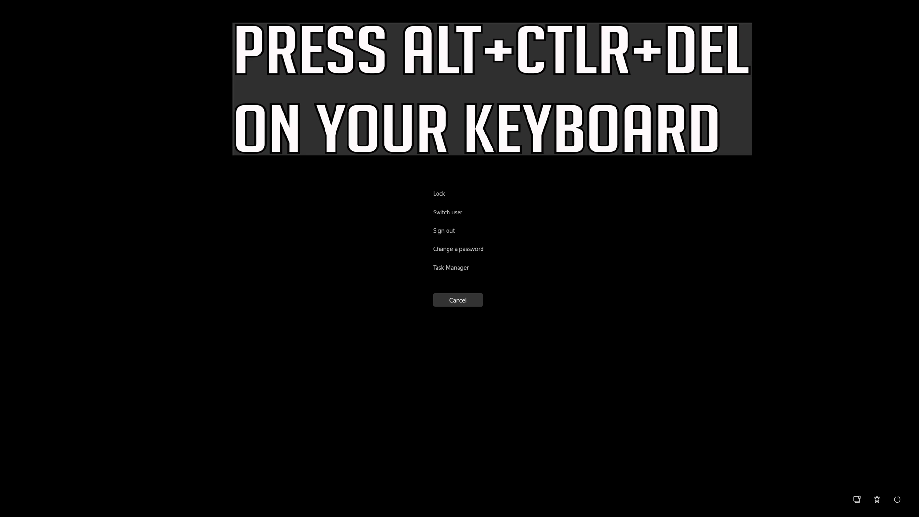
Step: Choose Restart from the security screen's power menu and get back to the desktop
key("Tab")
key("Tab")
key("Tab")
key("Tab")
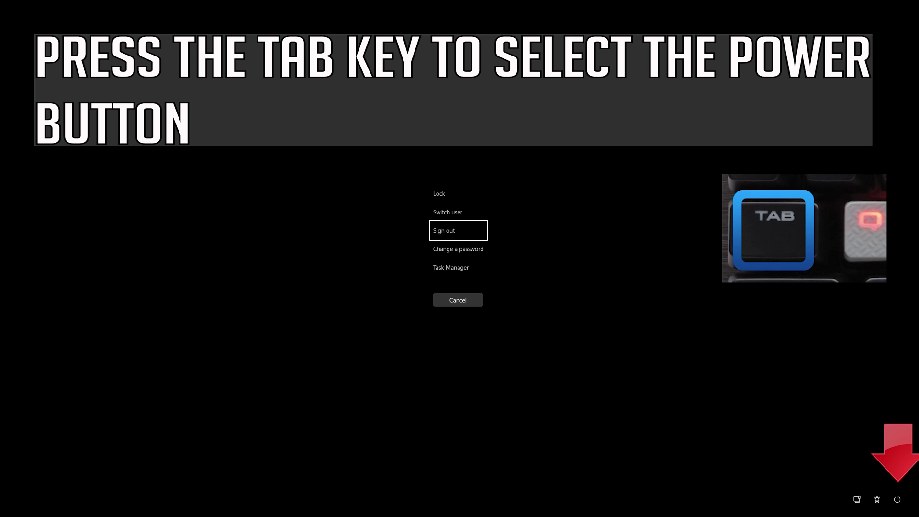
key("Tab")
key("Tab")
key("Tab")
key("Tab")
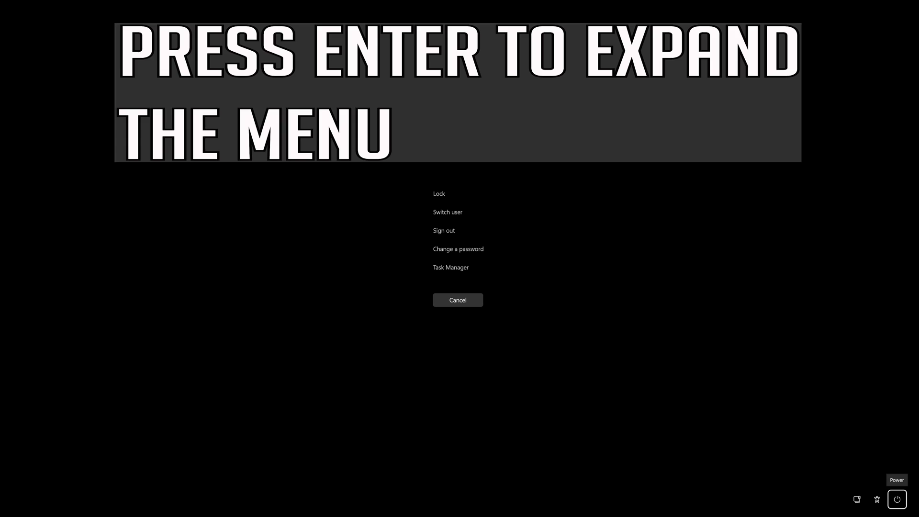
key("Return")
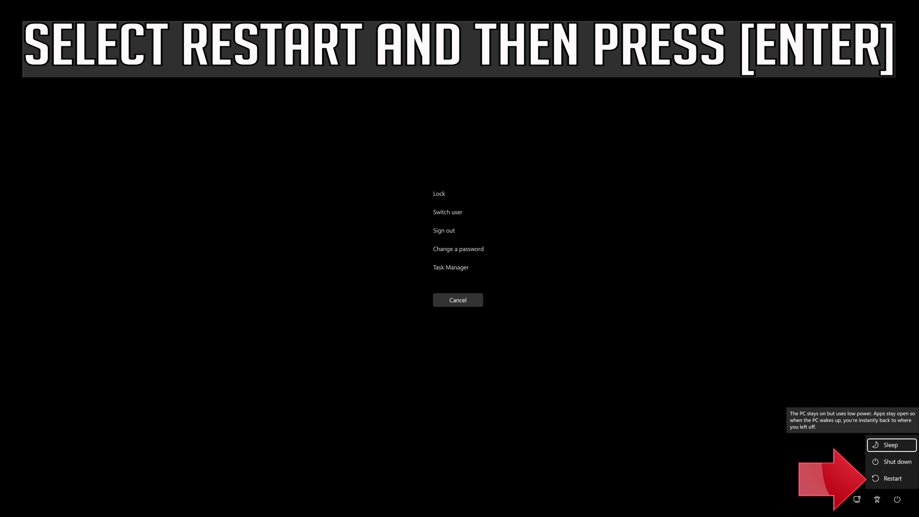
key("Down")
key("Down")
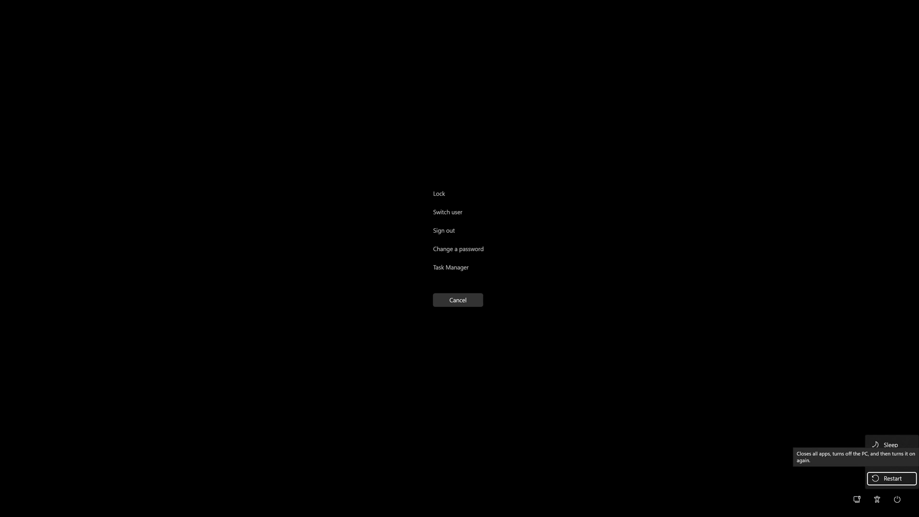
key("Return")
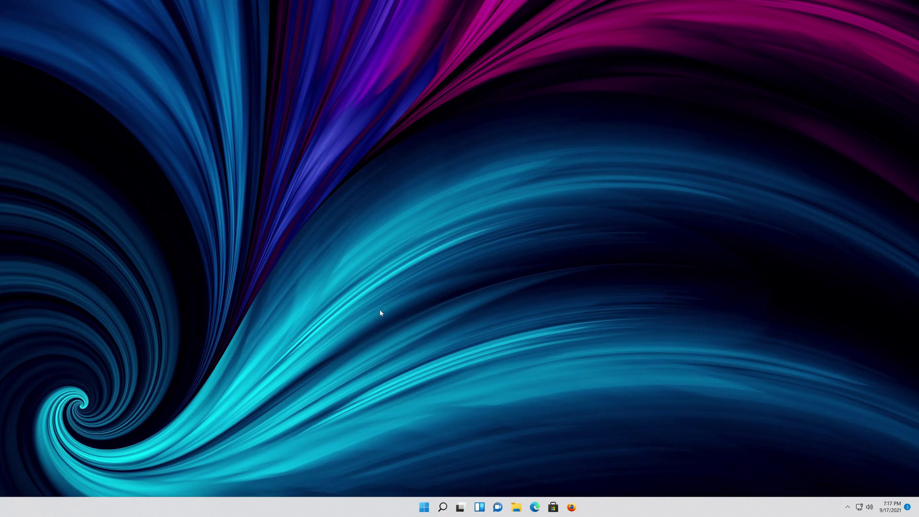
left_click_drag(367, 209, 432, 221)
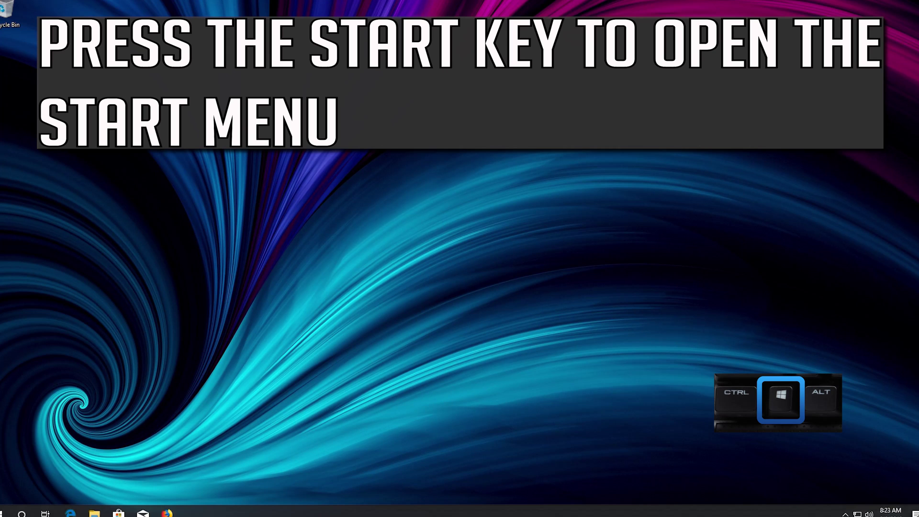
Step: Launch Settings from the Start menu's left rail using only the keyboard
key("super")
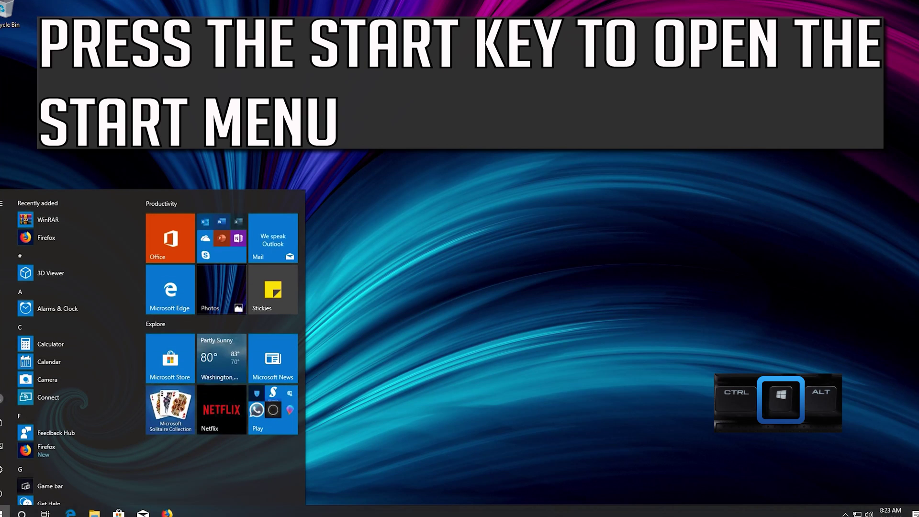
key("Tab")
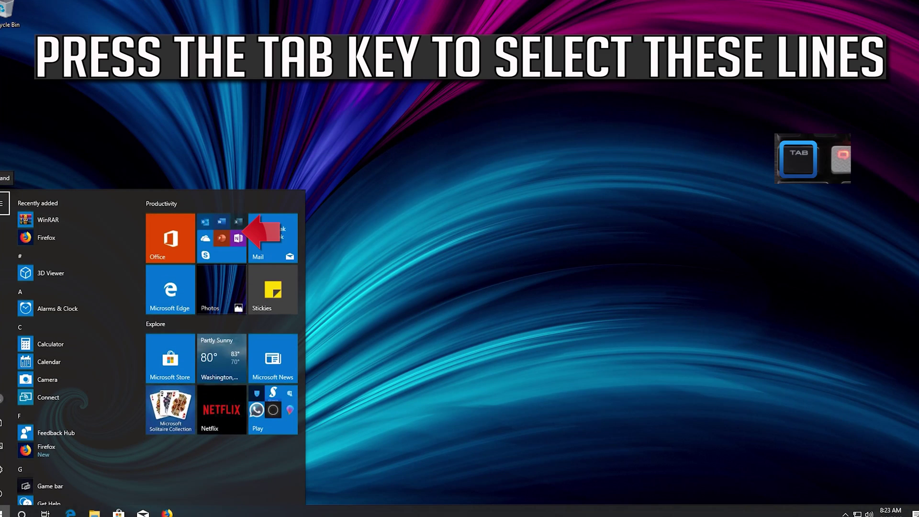
key("Down")
key("Down")
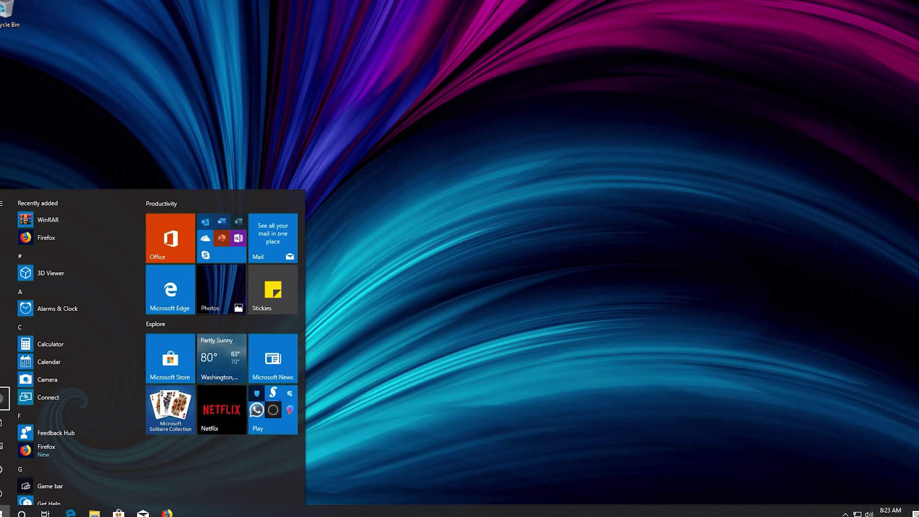
key("Down")
key("Down")
key("Down")
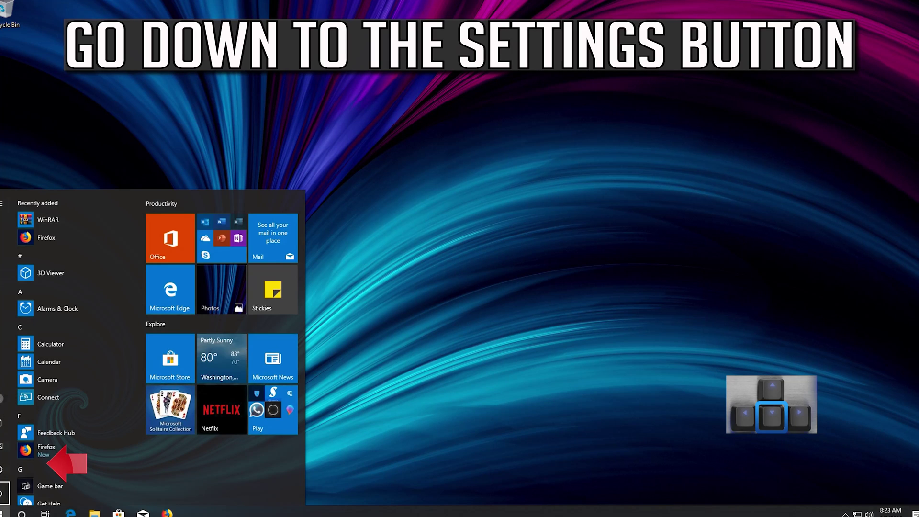
key("Up")
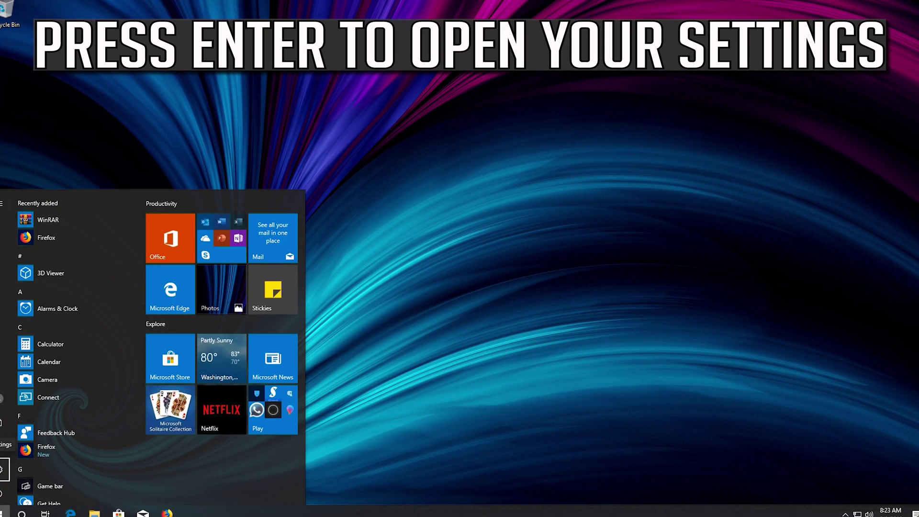
key("Return")
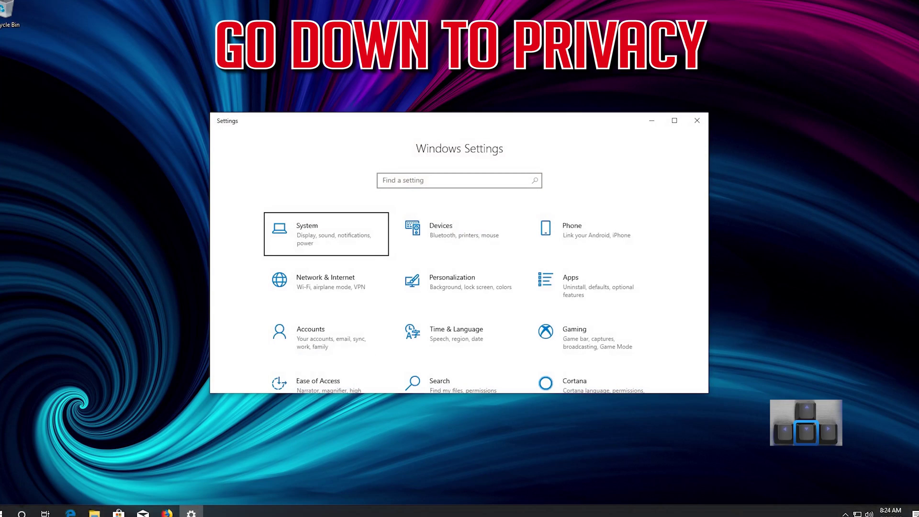
Step: Move from Privacy across to the Update & Security category and open it to the Windows Update page
key("Down")
key("Down")
key("Down")
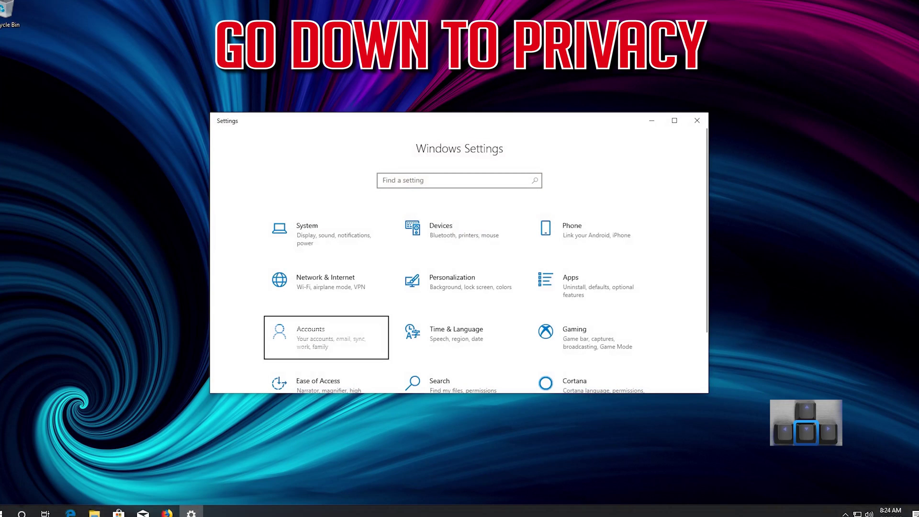
key("Down")
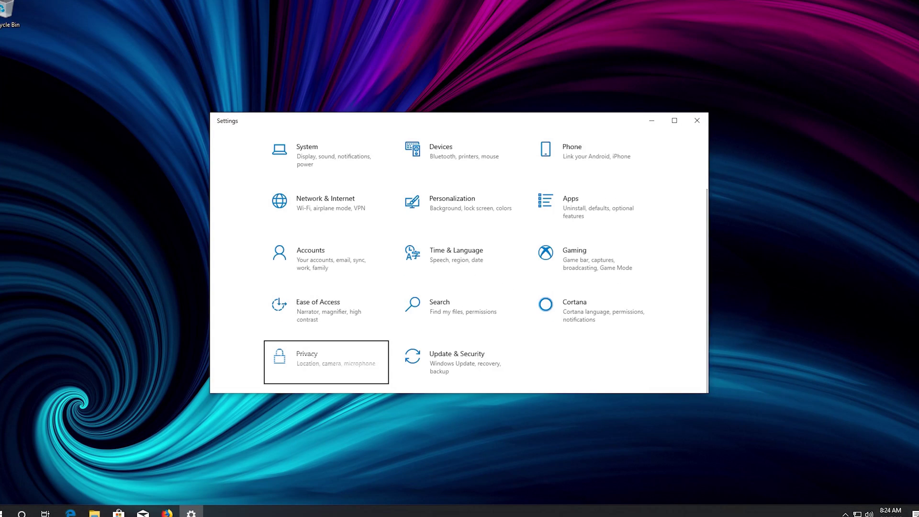
key("Right")
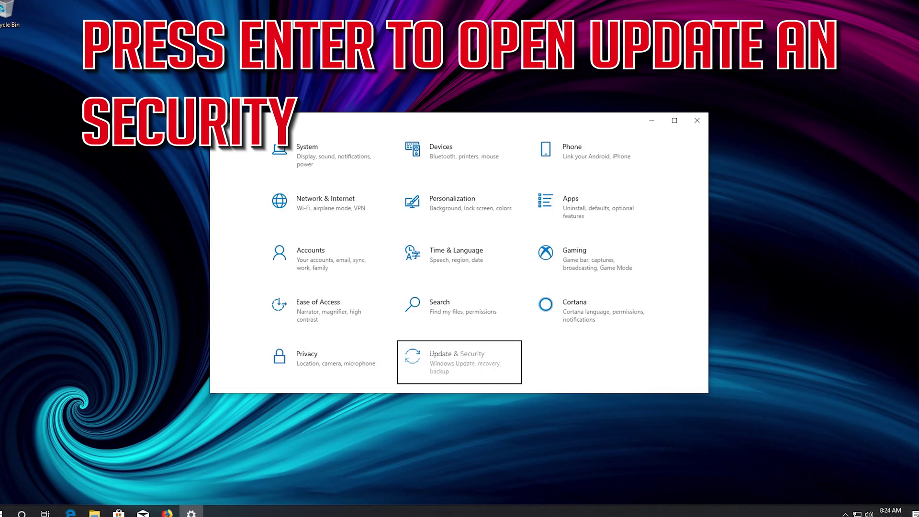
key("Return")
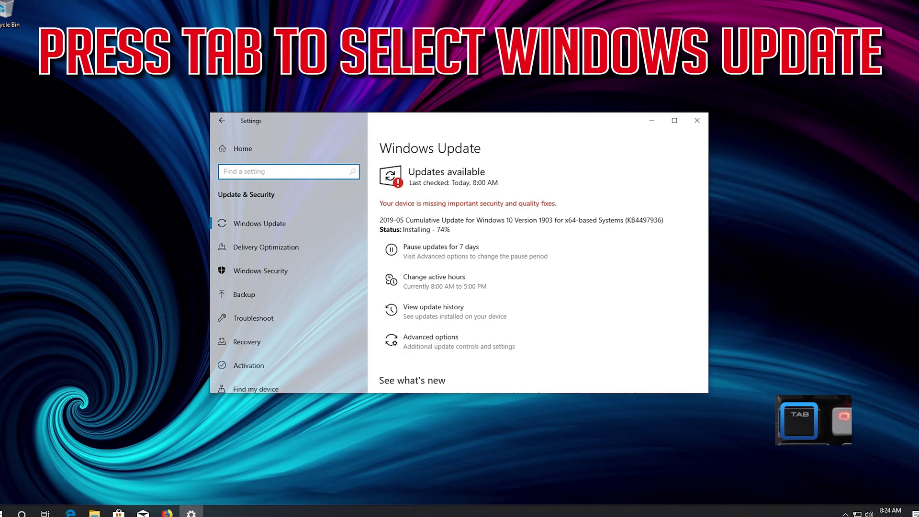
Step: Open the Recovery page and choose Get started under Reset this PC
key("Tab")
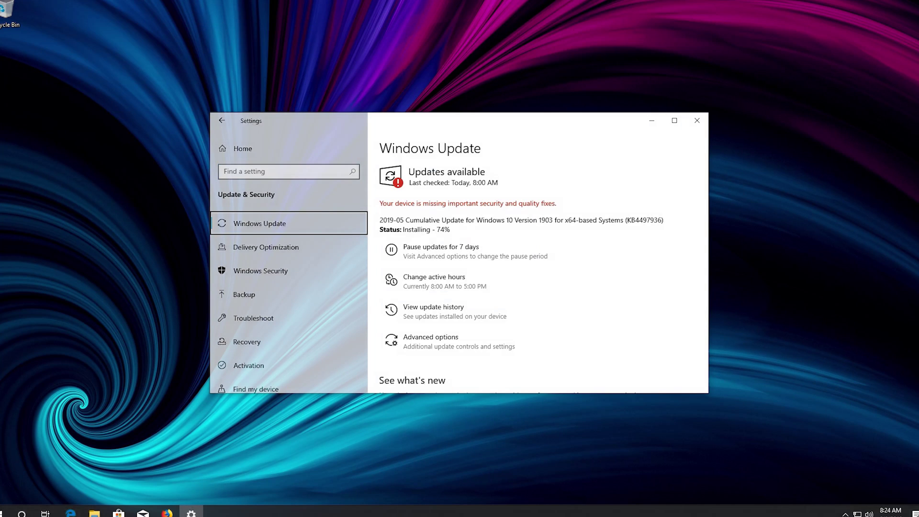
key("Down")
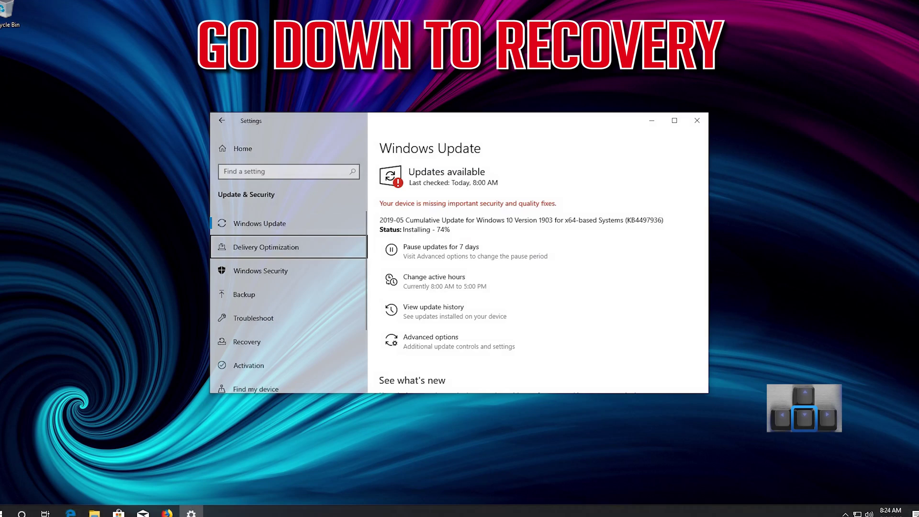
key("Down")
key("Down")
key("Down")
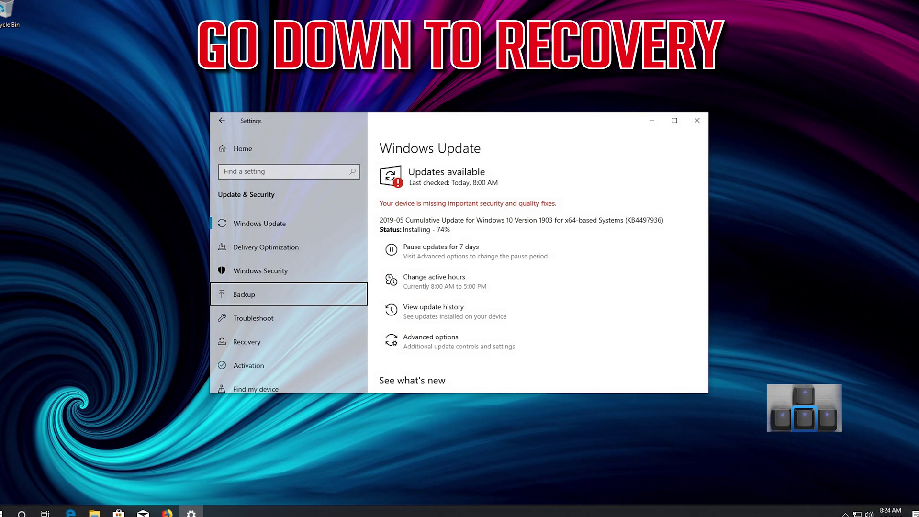
key("Down")
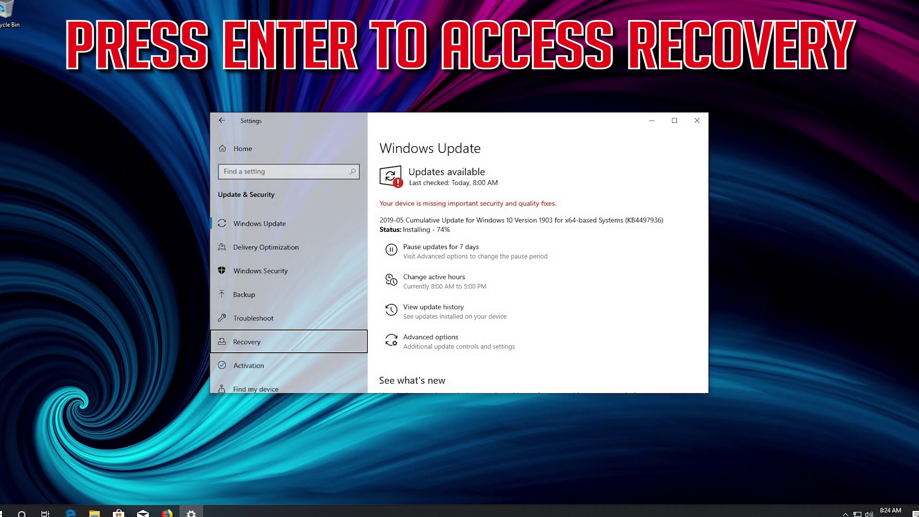
key("Return")
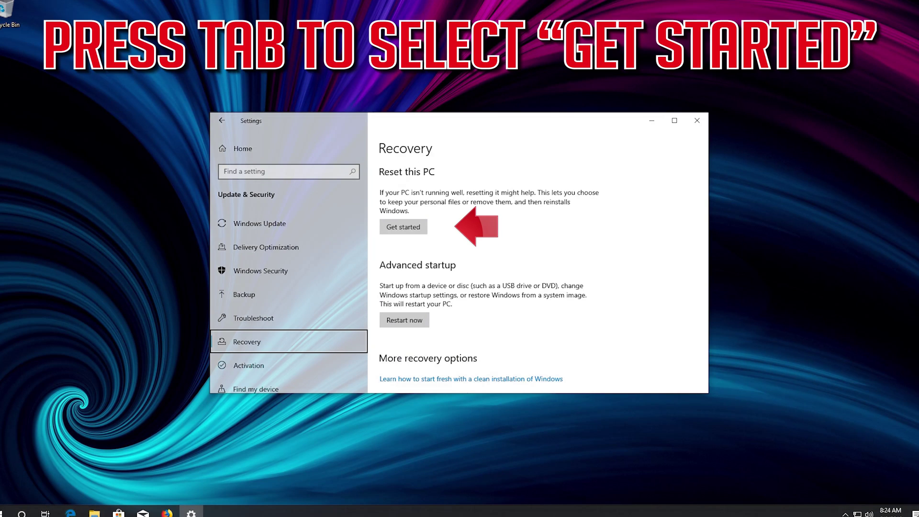
key("Tab")
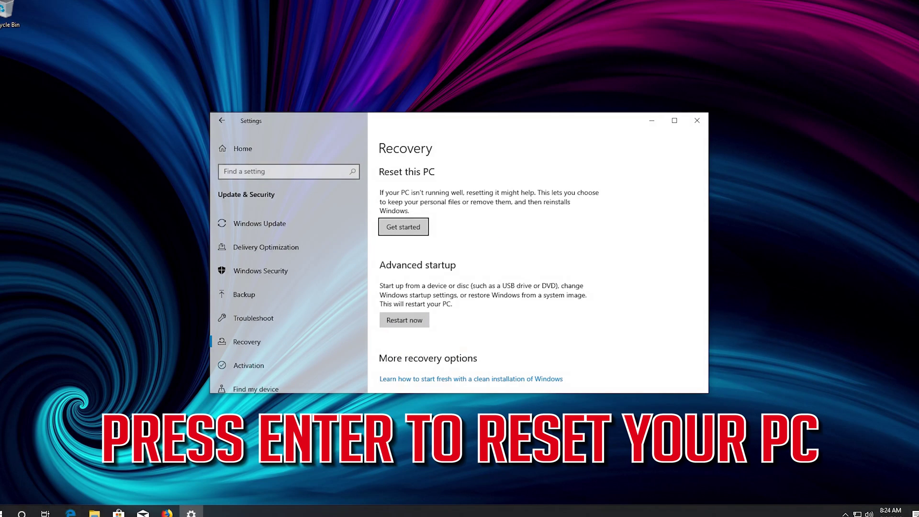
key("Return")
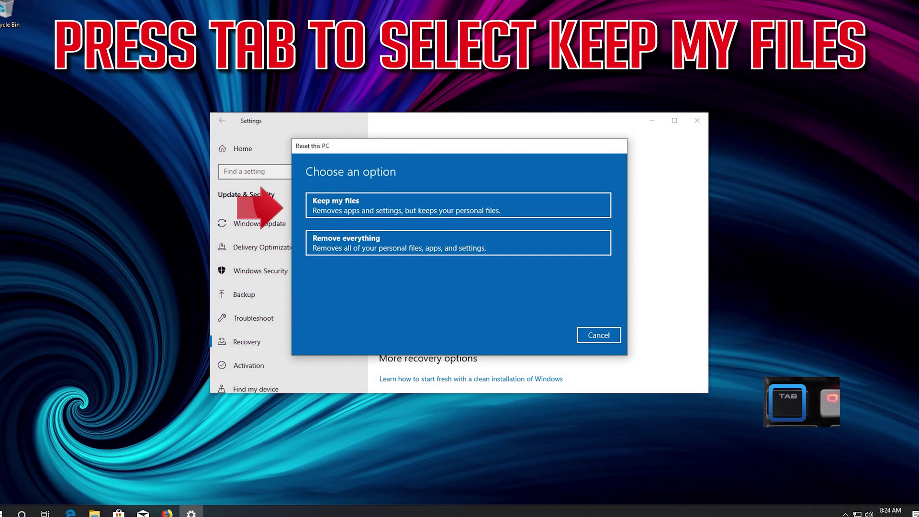
Step: Pick the Keep my files option in the Reset this PC dialog
key("Tab")
key("Tab")
key("Tab")
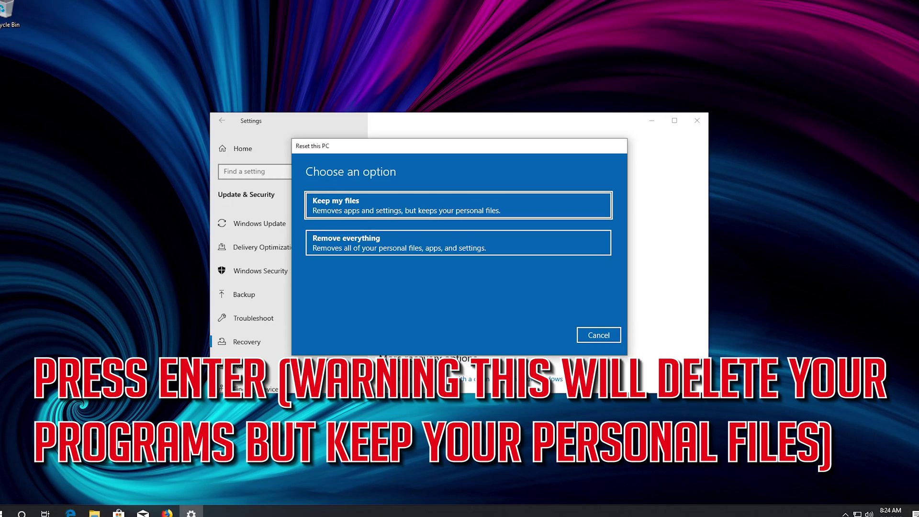
key("Return")
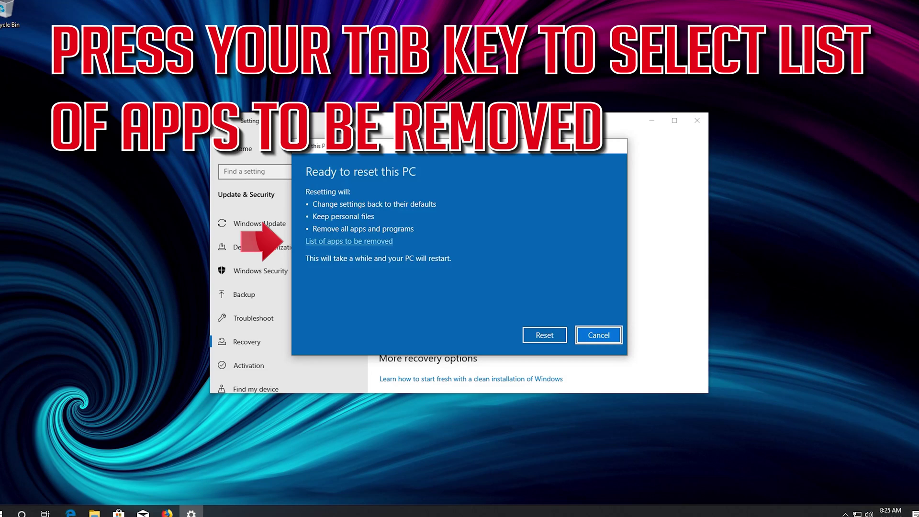
key("Tab")
key("Tab")
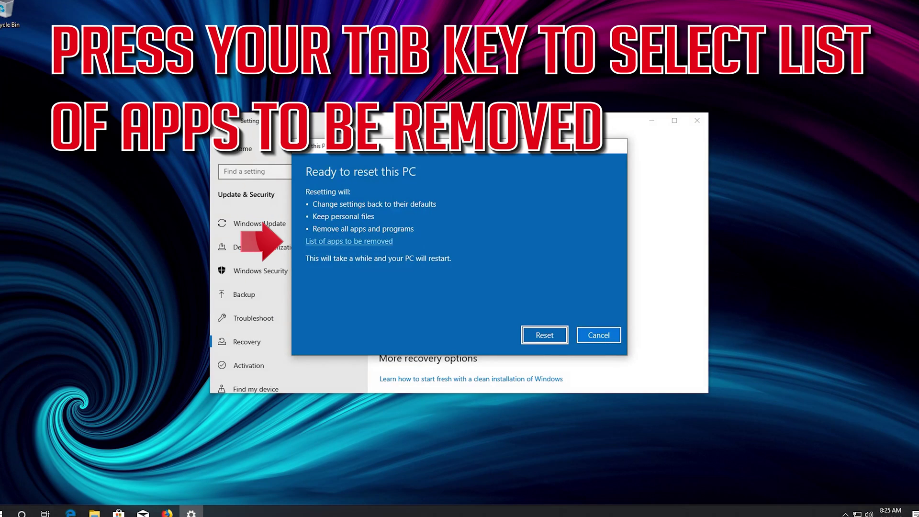
key("Tab")
key("Tab")
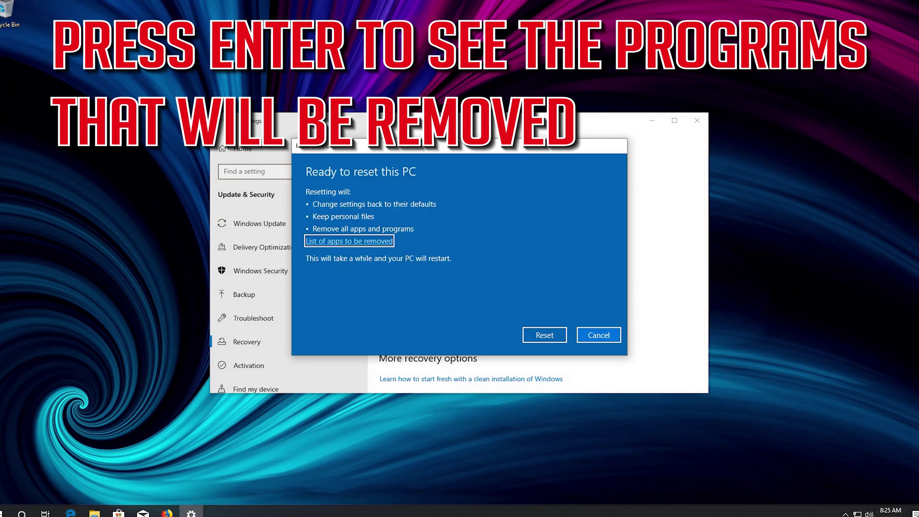
key("Return")
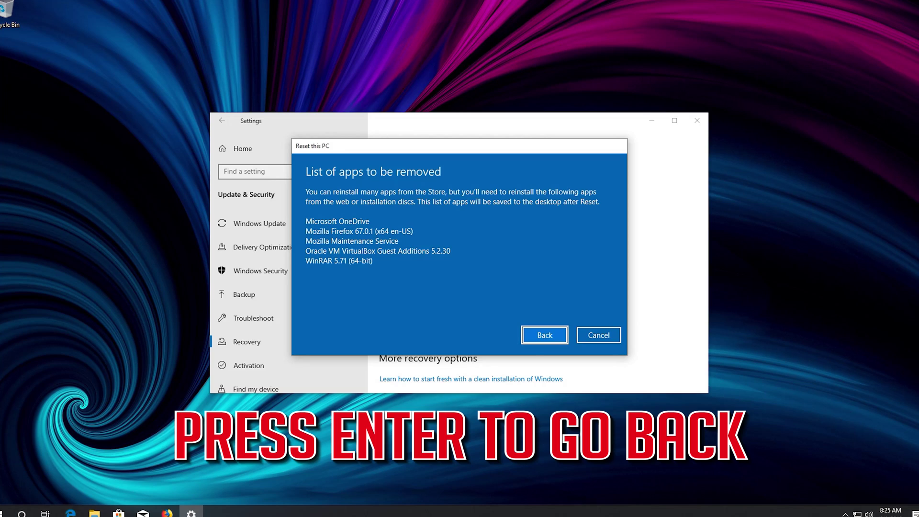
key("Return")
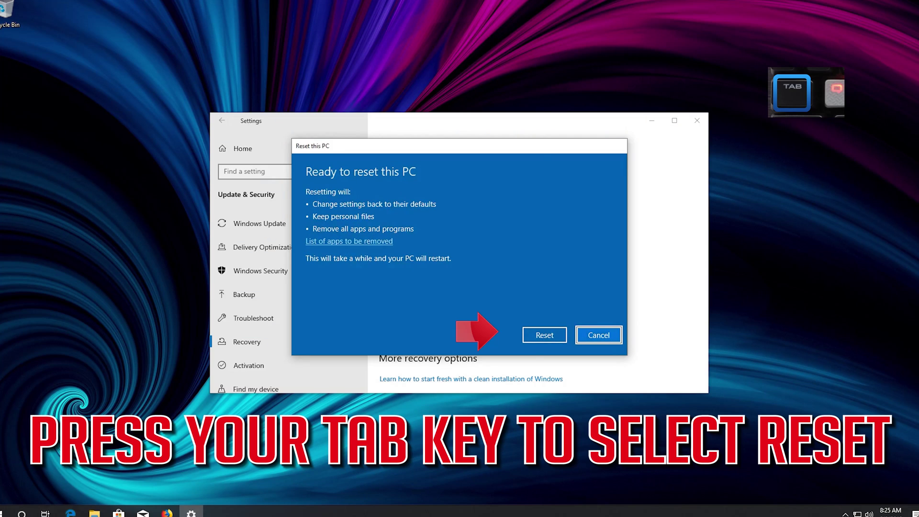
key("Tab")
key("Tab")
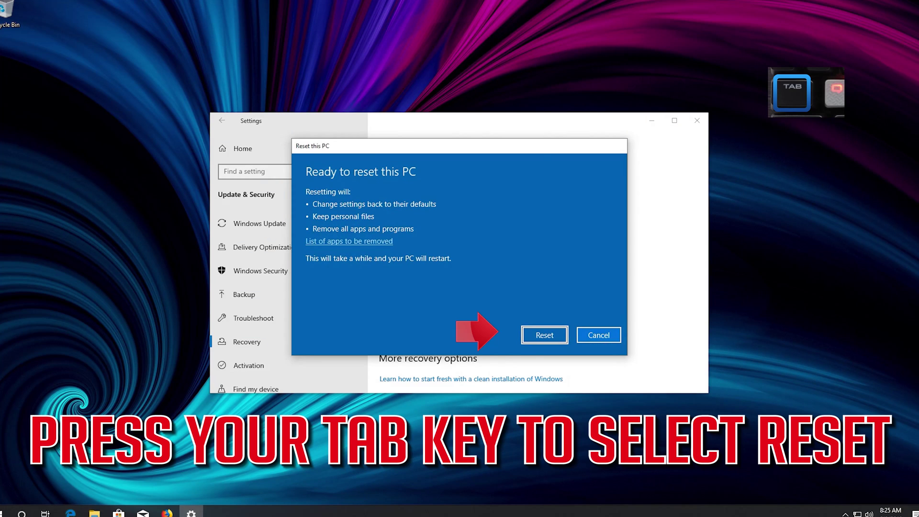